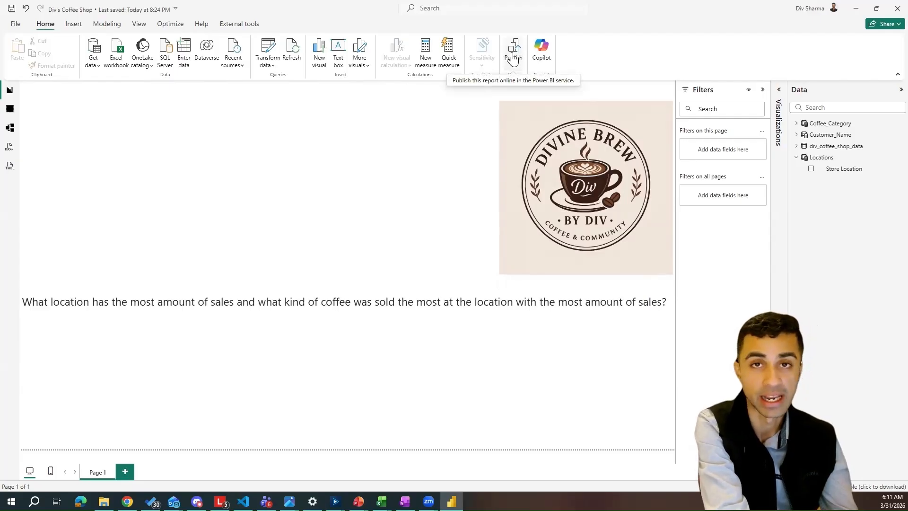
# Switch to the Power BI service workspace in the browser and create a new data agent named "Coffee Data Sales Agent".
pyautogui.hotkey('alt', 'Tab')
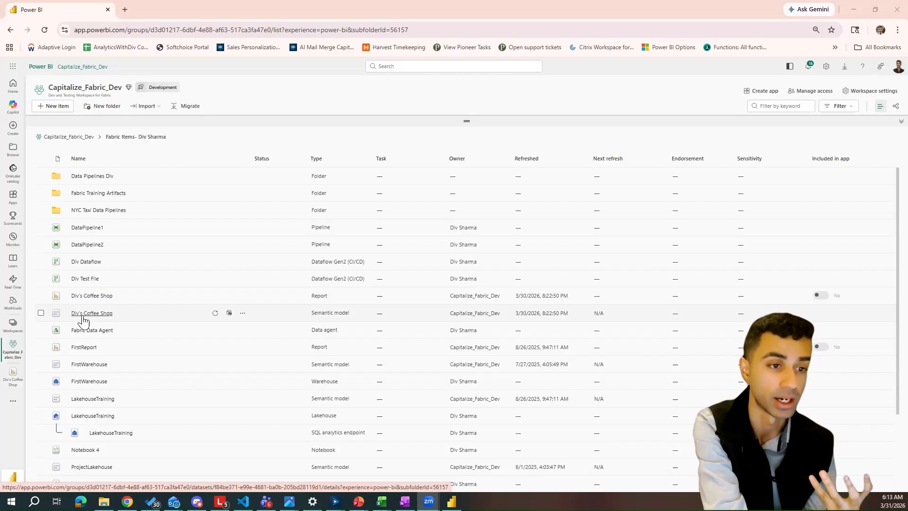
pyautogui.click(62, 108)
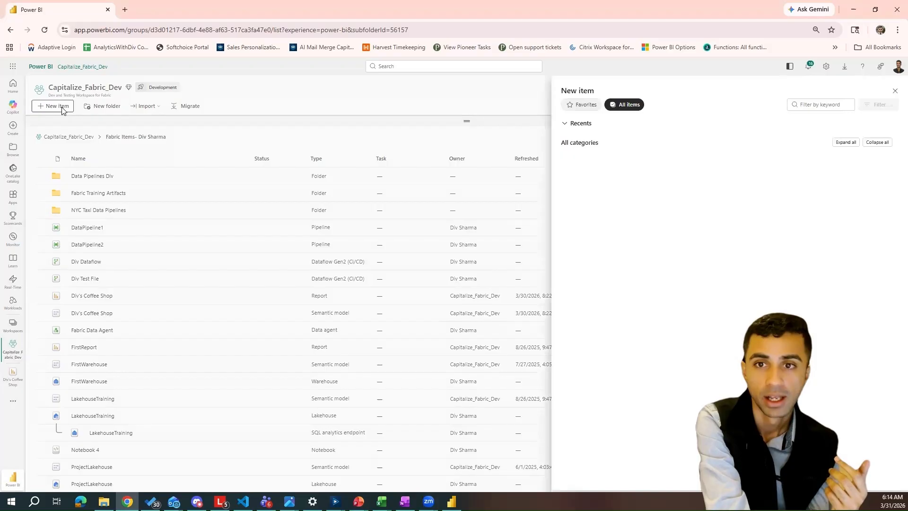
pyautogui.click(818, 105)
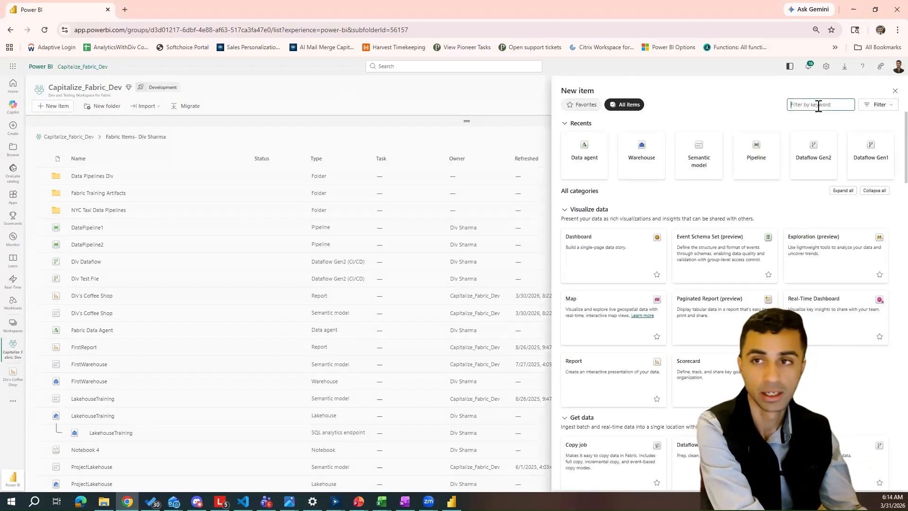
pyautogui.write('Data A')
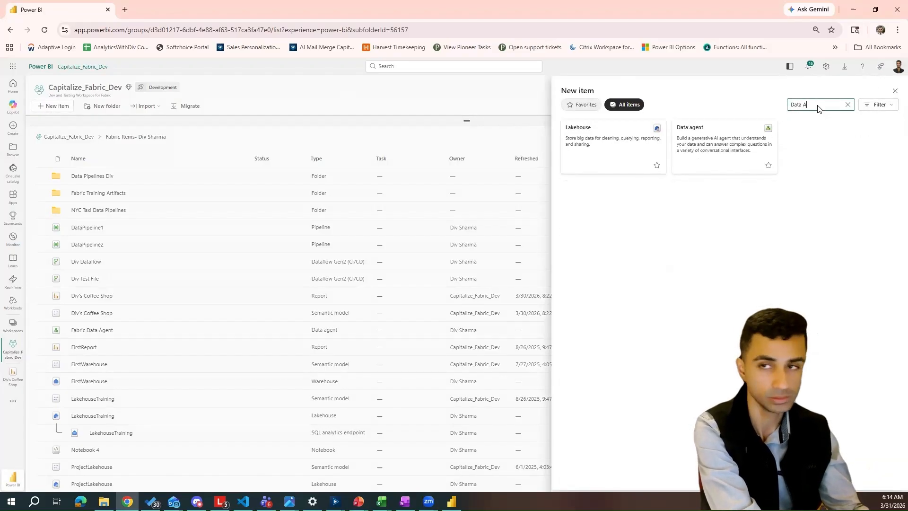
pyautogui.write('gebt')
pyautogui.press('BackSpace')
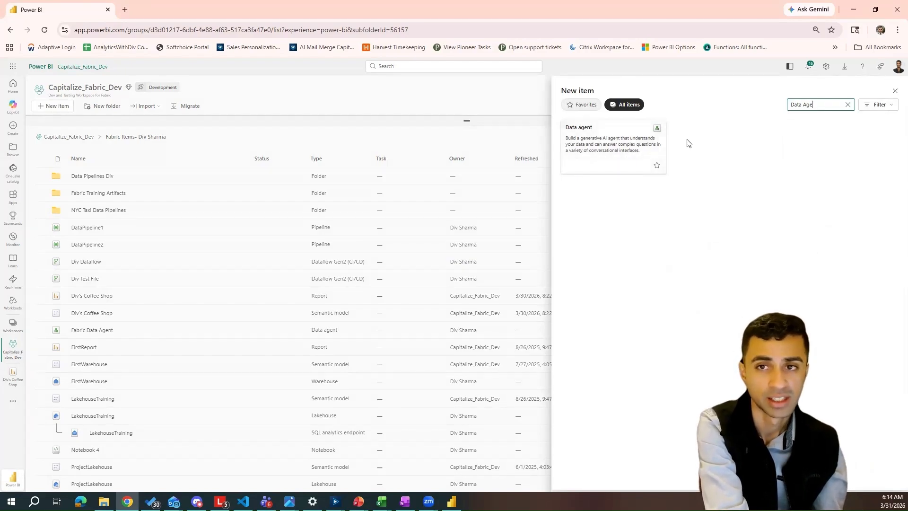
pyautogui.click(620, 147)
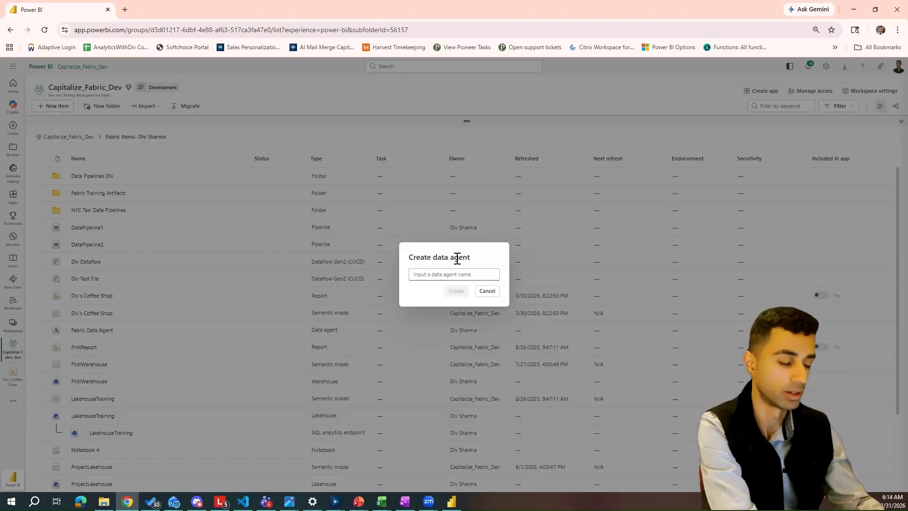
pyautogui.write('Coffee Data Sales Agent')
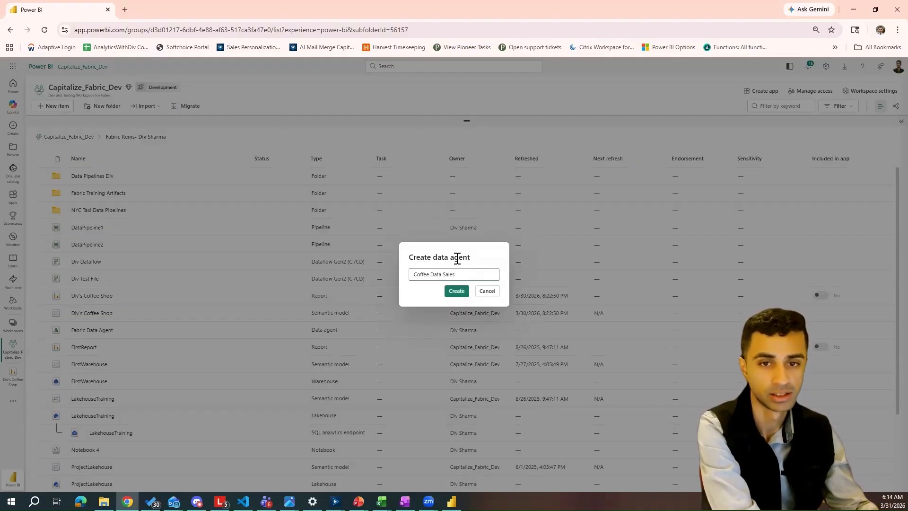
pyautogui.click(457, 291)
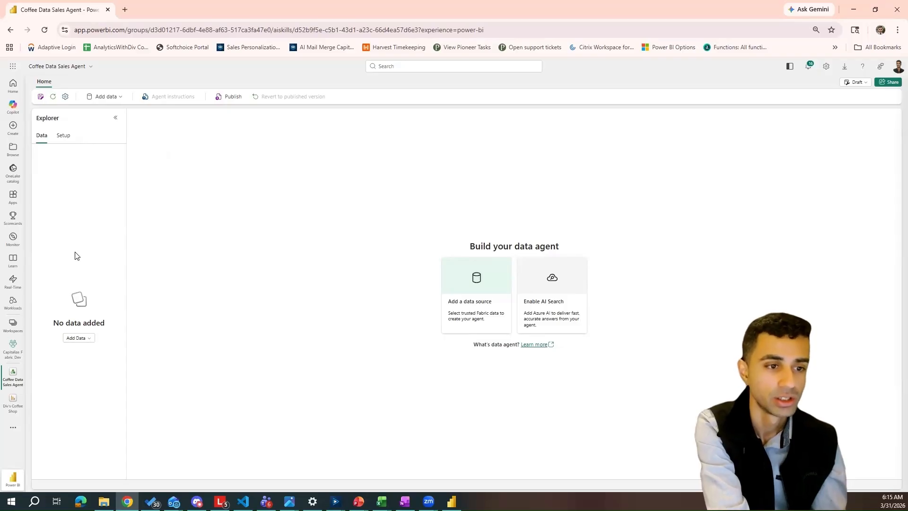
# Open the catalog for adding a data source to the agent, browse its items and activate the keyword filter.
pyautogui.click(83, 343)
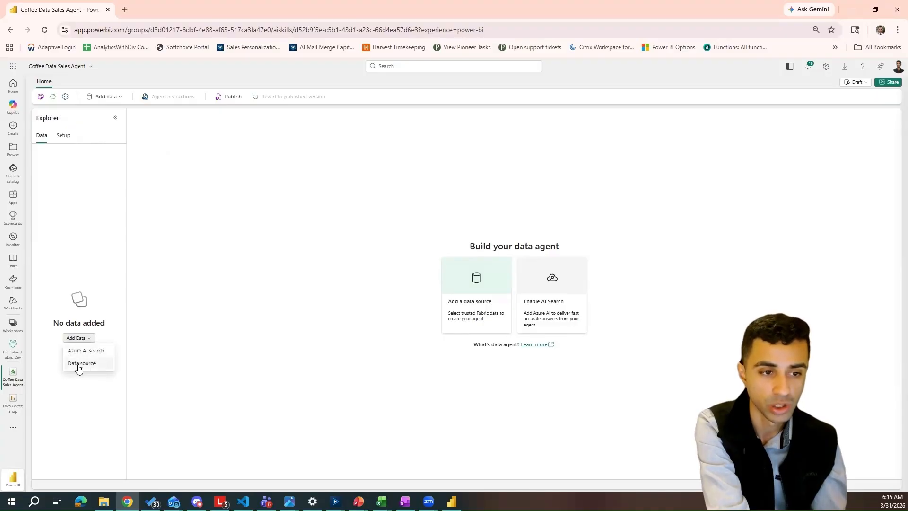
pyautogui.click(79, 364)
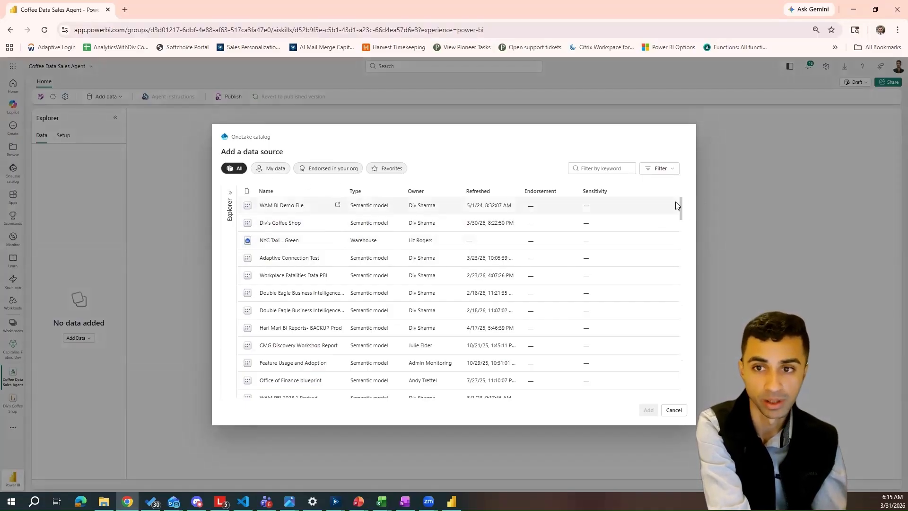
pyautogui.scroll(-1, 685, 216)
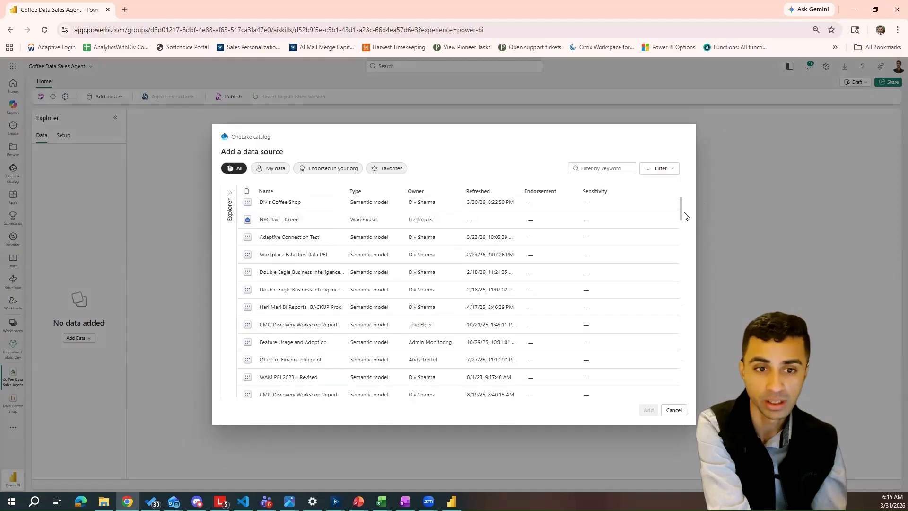
pyautogui.moveTo(684, 216); pyautogui.dragTo(686, 189)
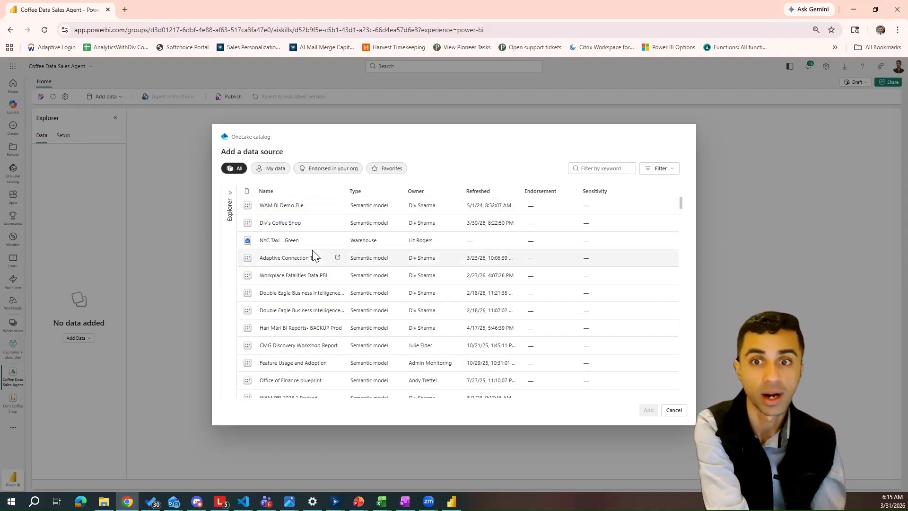
pyautogui.click(612, 169)
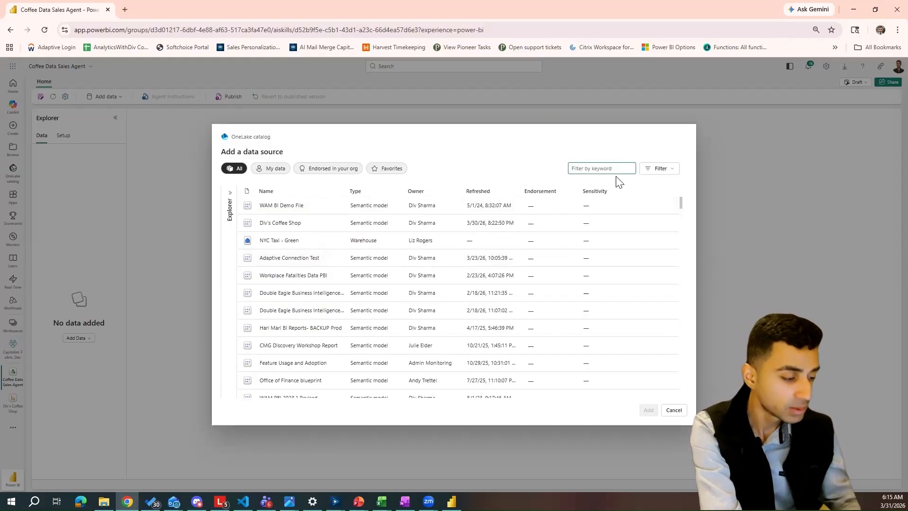
pyautogui.write('Data')
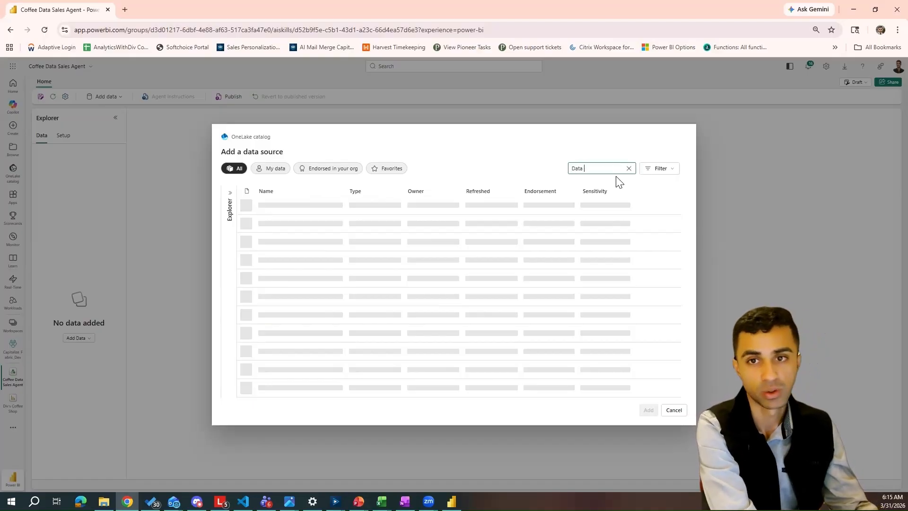
pyautogui.press('BackSpace')
pyautogui.press('BackSpace')
pyautogui.press('BackSpace')
pyautogui.press('BackSpace')
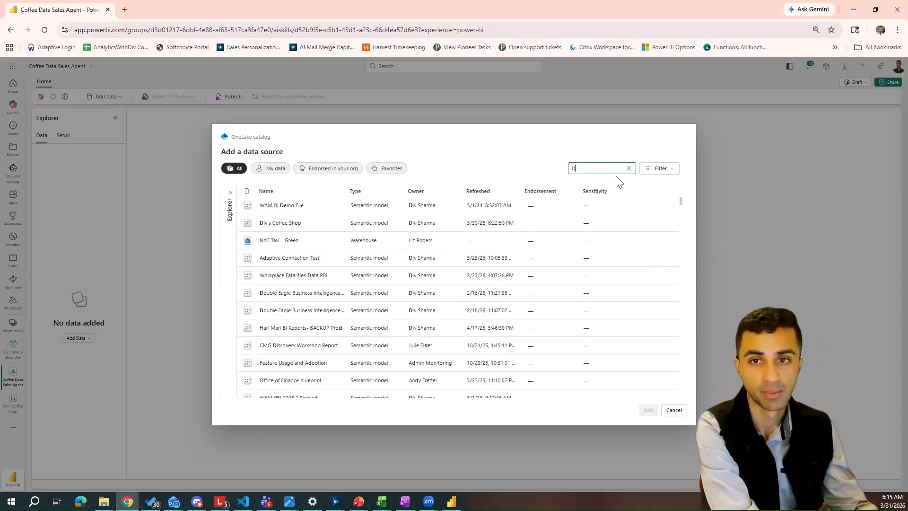
pyautogui.write('iv Co')
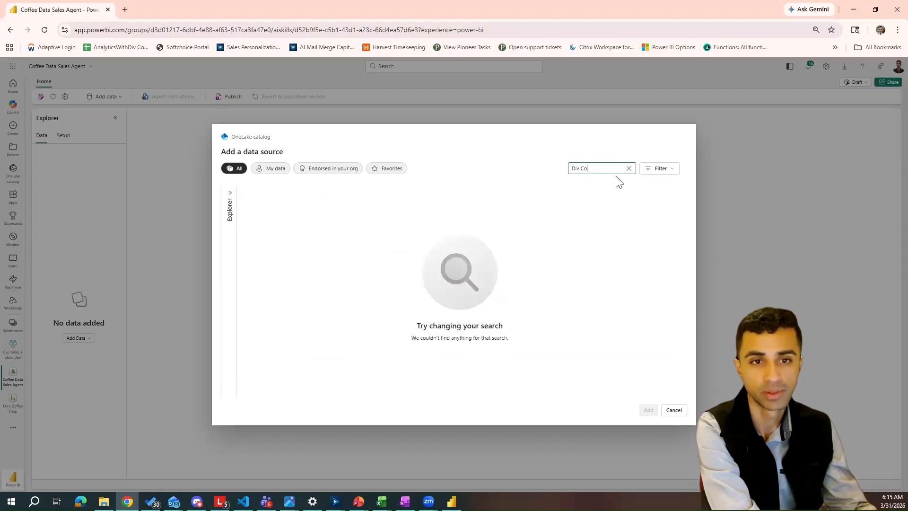
pyautogui.press('BackSpace')
pyautogui.press('BackSpace')
pyautogui.press('BackSpace')
pyautogui.press('BackSpace')
pyautogui.press('BackSpace')
pyautogui.press('BackSpace')
# Filter the catalog by "Coff" and add the Div's Coffee Shop semantic model as the agent's data source.
pyautogui.write('Cod')
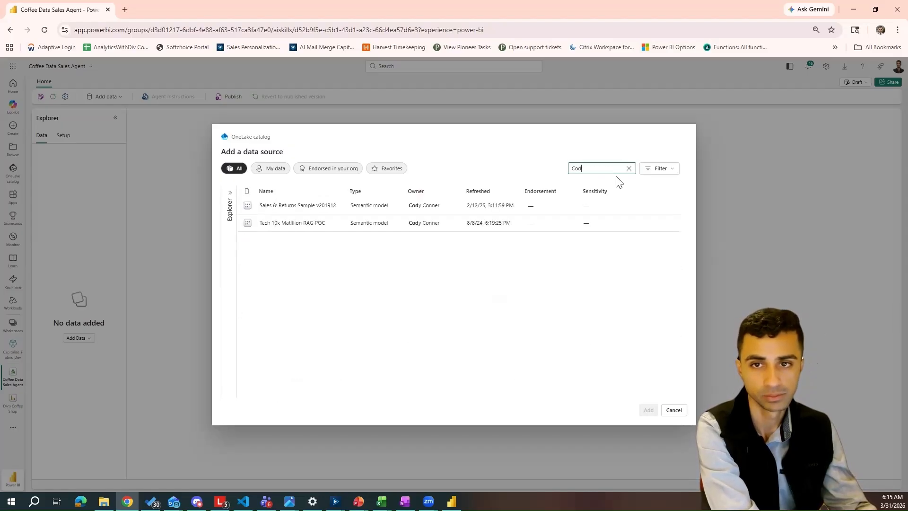
pyautogui.press('BackSpace')
pyautogui.write('ff')
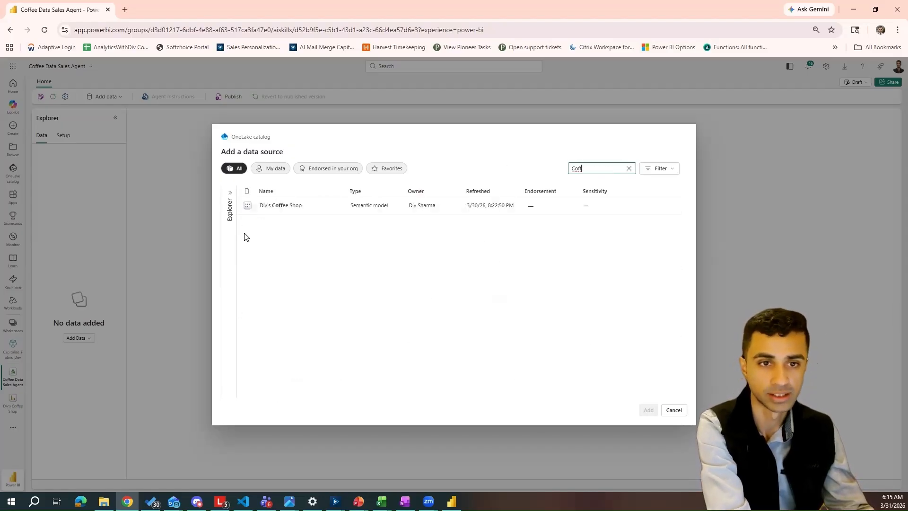
pyautogui.click(267, 208)
pyautogui.click(647, 410)
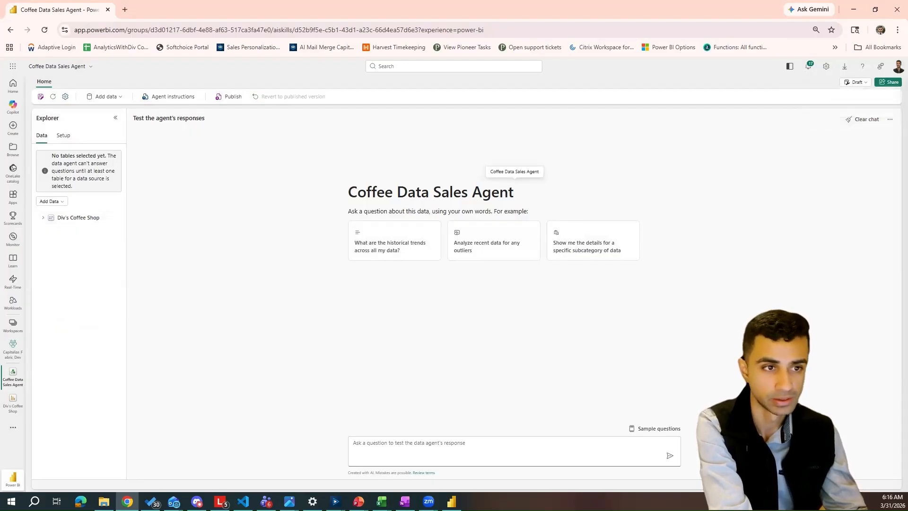
# Expand the Div's Coffee Shop source and widen the Explorer pane enough to read the full table names.
pyautogui.click(44, 220)
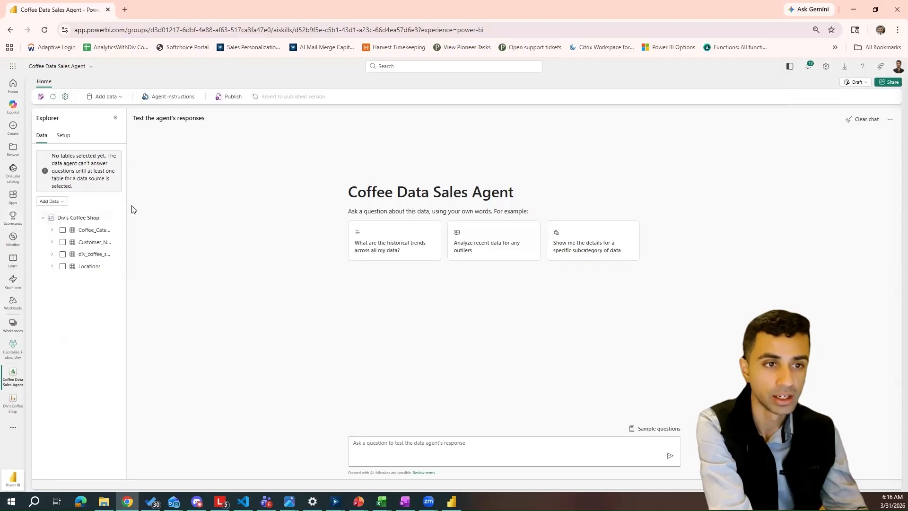
pyautogui.moveTo(127, 208); pyautogui.dragTo(172, 204)
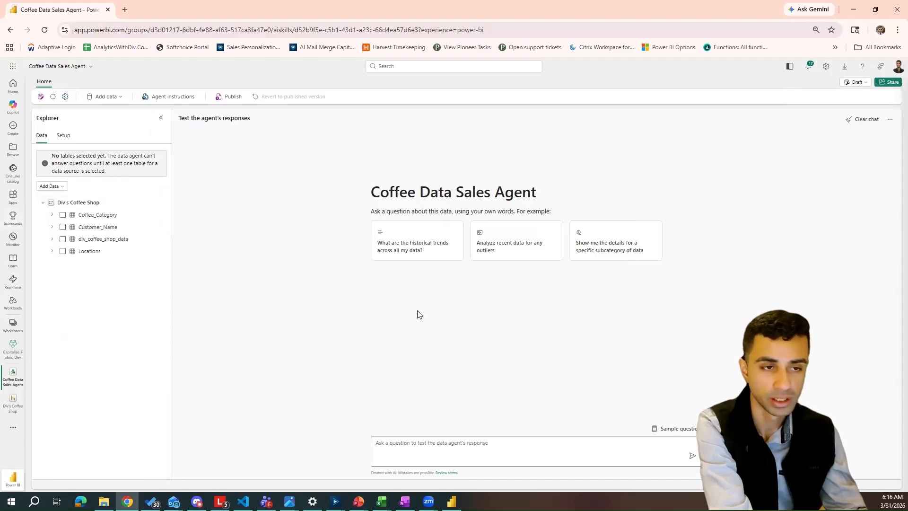
# Switch to Power BI Desktop, examine the table relationships in the model diagram while moving Coffee_Category upward, and return to the browser.
pyautogui.click(452, 501)
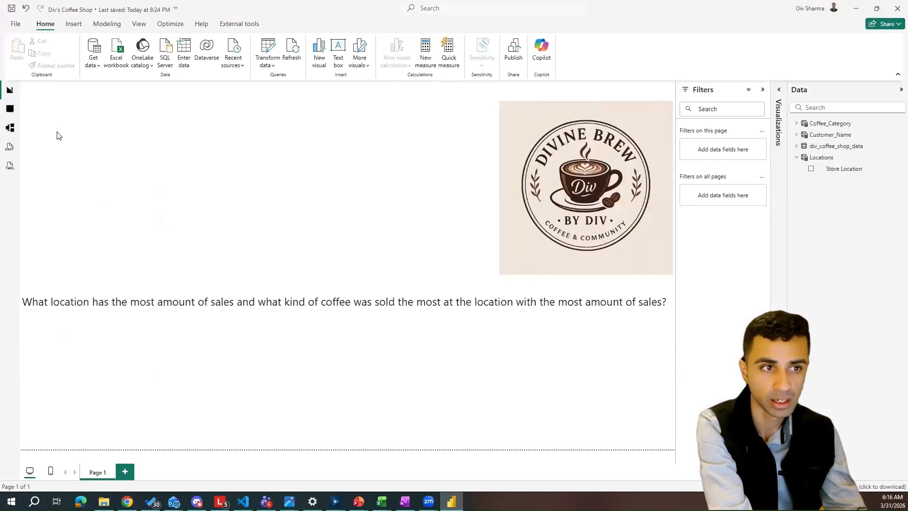
pyautogui.click(10, 127)
pyautogui.moveTo(496, 195); pyautogui.dragTo(495, 139)
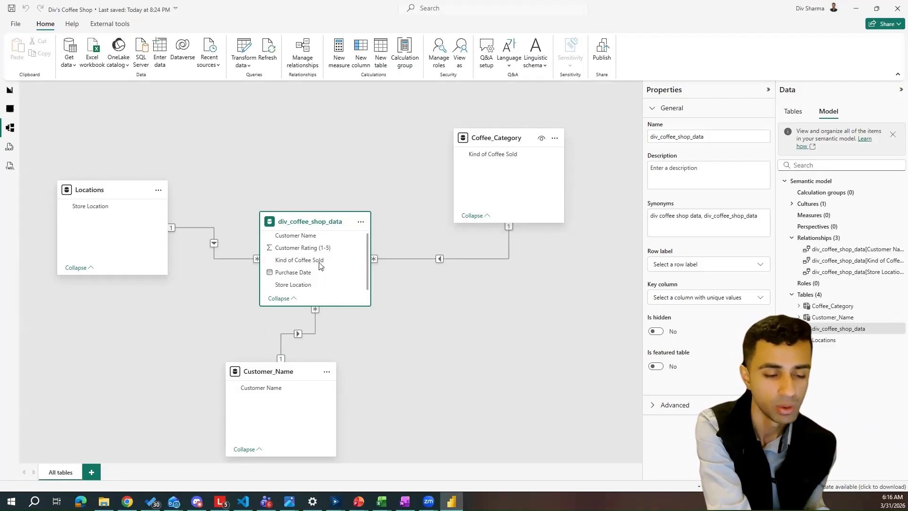
pyautogui.moveTo(127, 500)
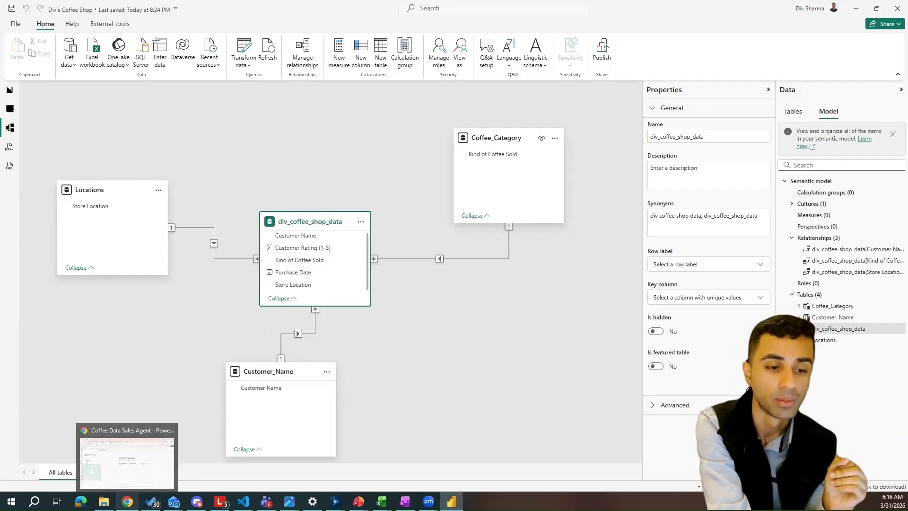
pyautogui.click(129, 481)
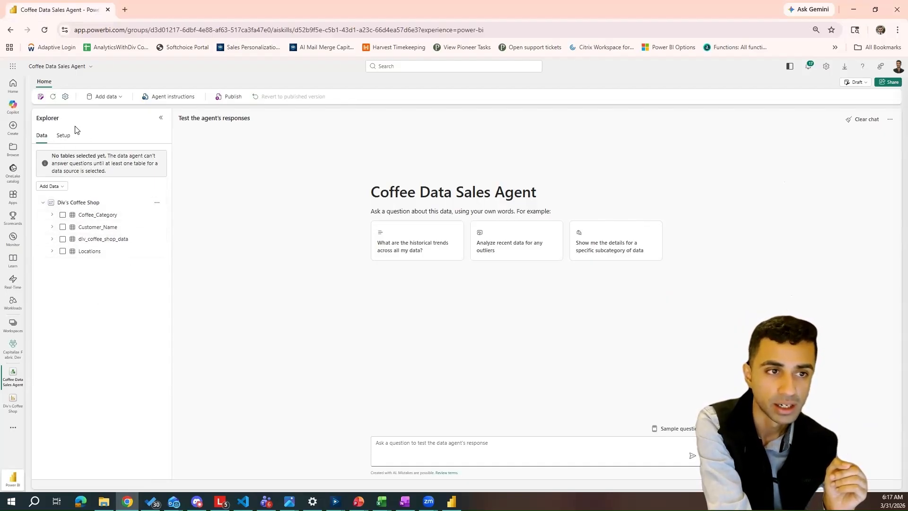
# Open the agent instructions from the agent's setup and delete all the default guidance text.
pyautogui.click(63, 137)
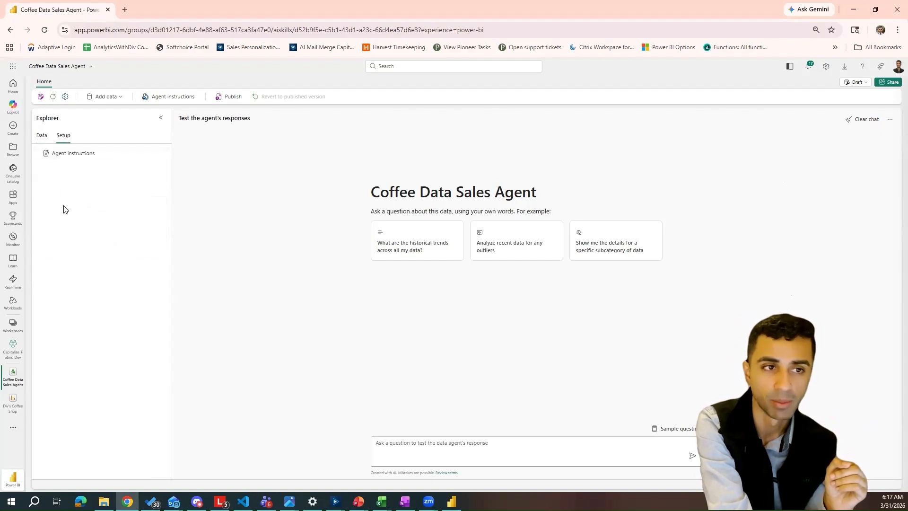
pyautogui.click(73, 156)
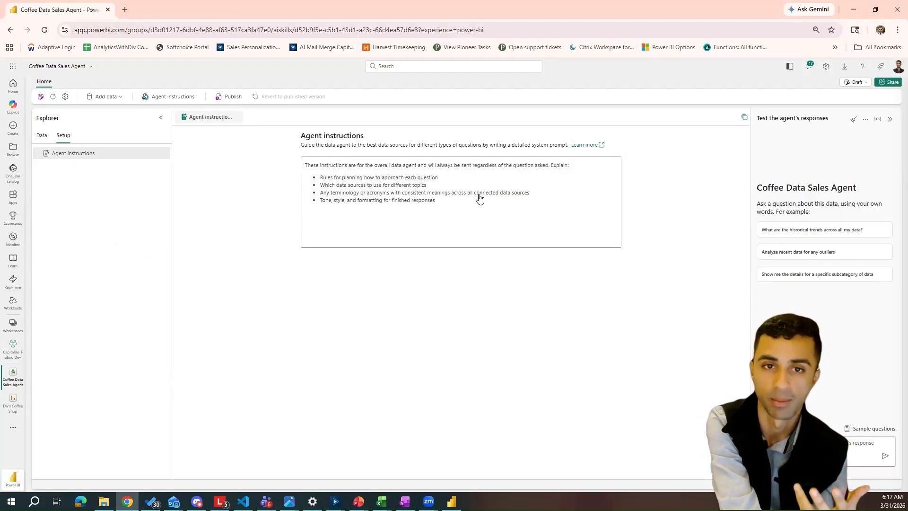
pyautogui.click(451, 202)
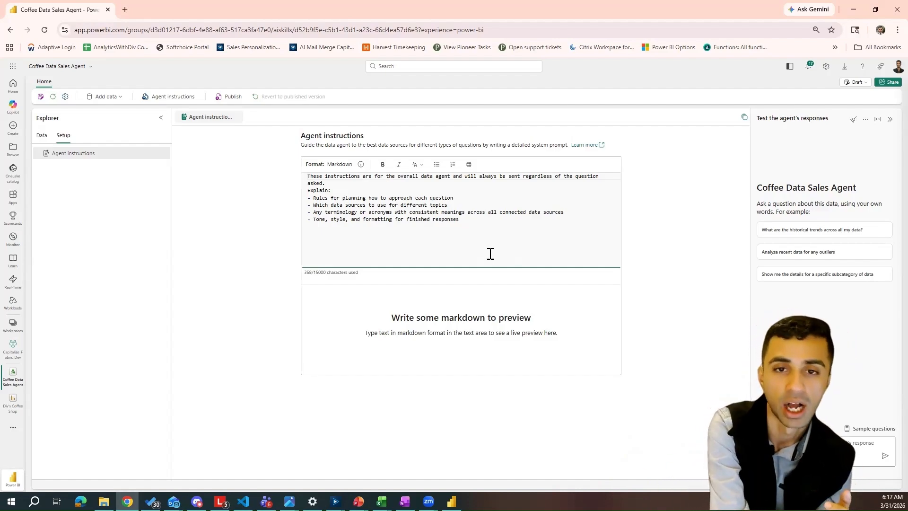
pyautogui.moveTo(490, 254); pyautogui.dragTo(260, 145)
pyautogui.press('Delete')
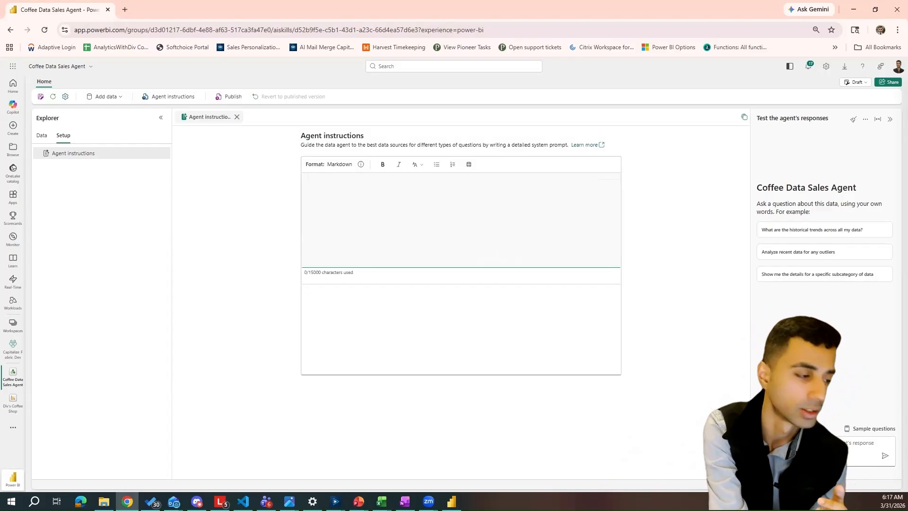
# Add instructions saying the coffee shop has various US locations, to follow the semantic model design, and, after a blank line, "div_coffee_shop data is the sales data".
pyautogui.hotkey('alt', 'Tab')
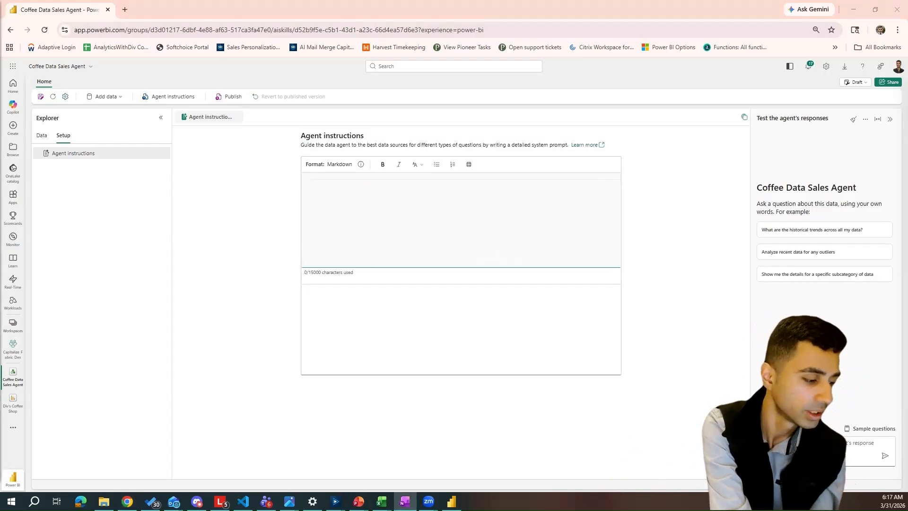
pyautogui.click(339, 199)
pyautogui.write('I have a coffee shop in various location of the United States. Please follow my semantic model design to answer questions. div_coffee_shop data is the sales data')
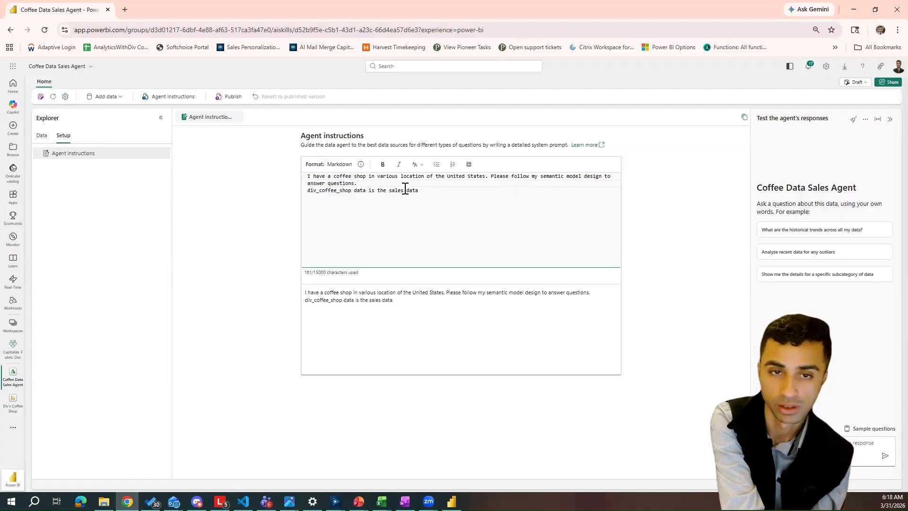
pyautogui.press('Return')
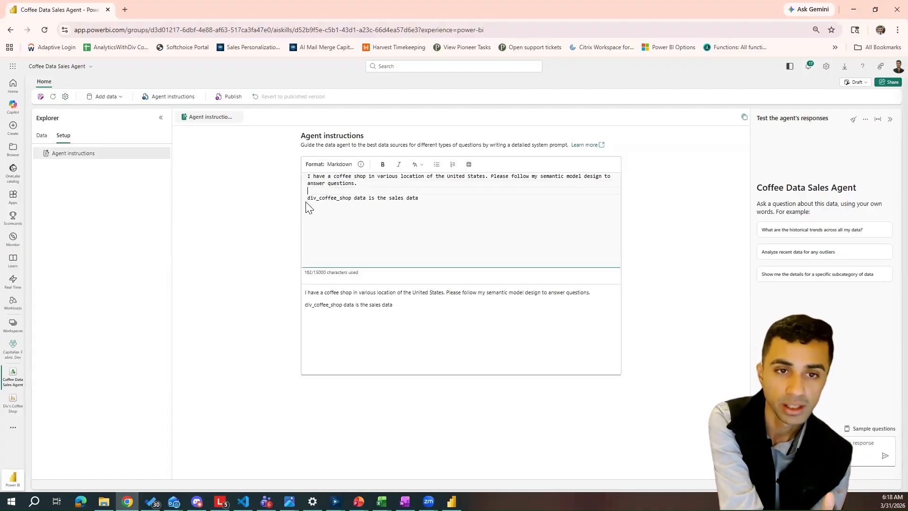
# Review the sales data wording in the agent instructions against the tables listed under Div's Coffee Shop.
pyautogui.moveTo(387, 201); pyautogui.dragTo(431, 204)
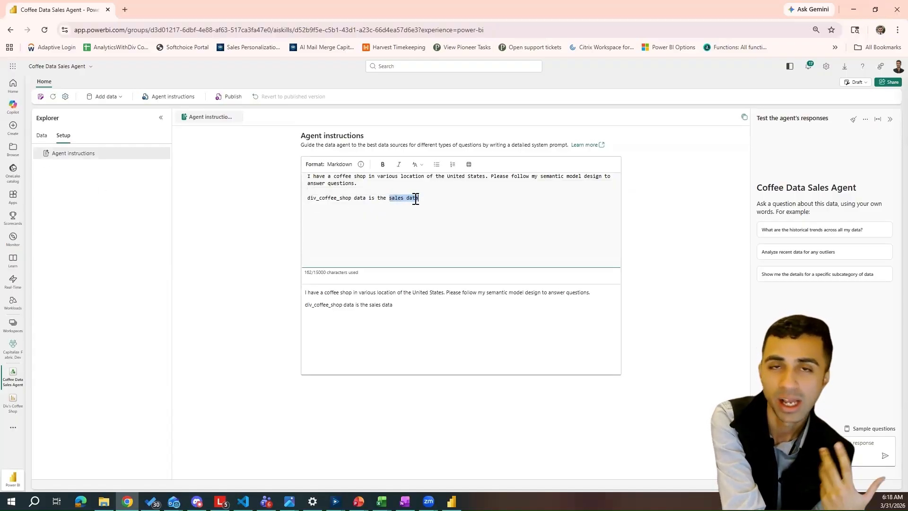
pyautogui.click(41, 136)
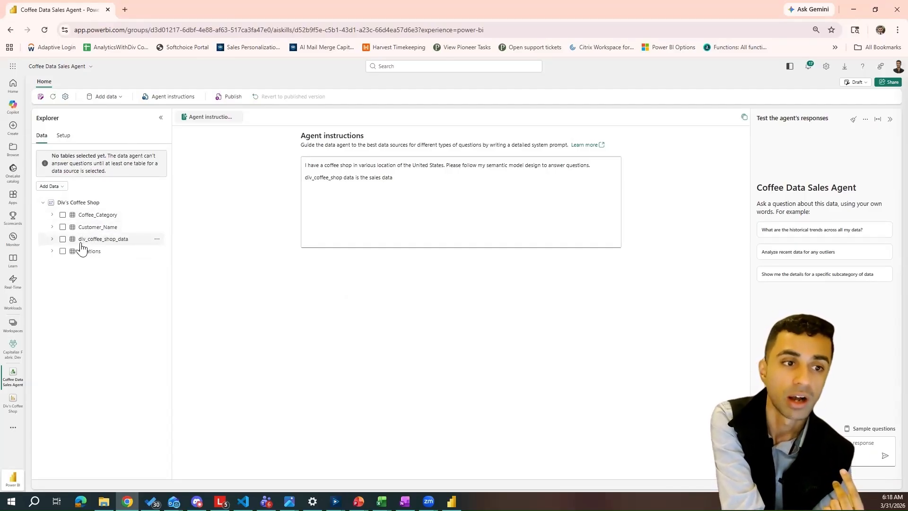
pyautogui.click(388, 185)
pyautogui.doubleClick(367, 178)
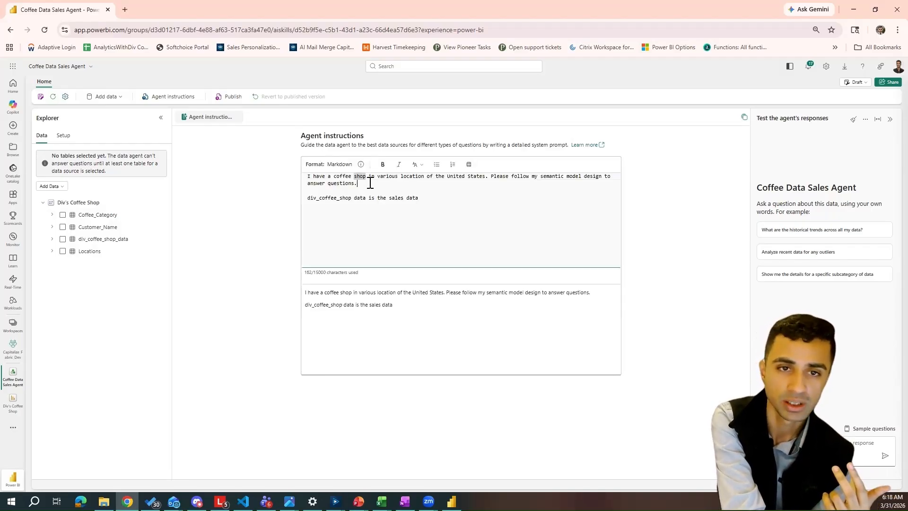
# Include the Coffee_Category, Customer_Name, div_coffee_shop_data and Locations tables in the agent's data source.
pyautogui.click(370, 183)
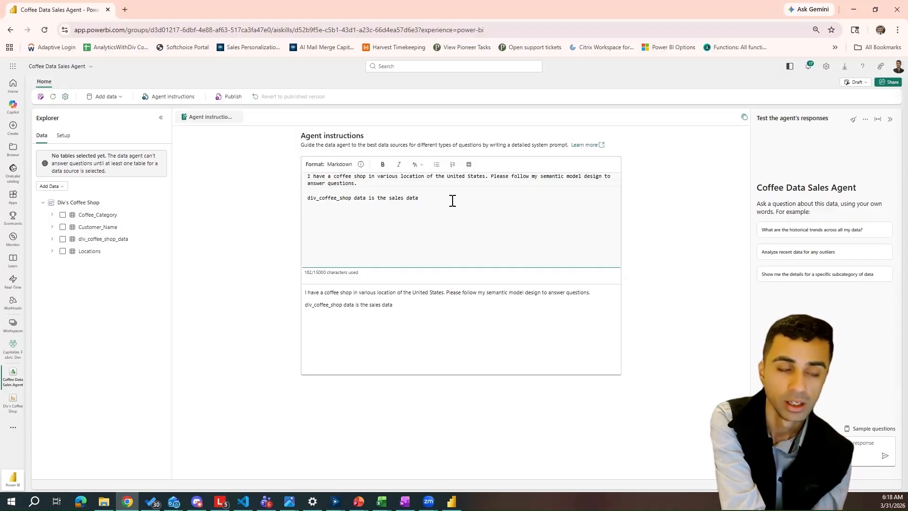
pyautogui.click(63, 215)
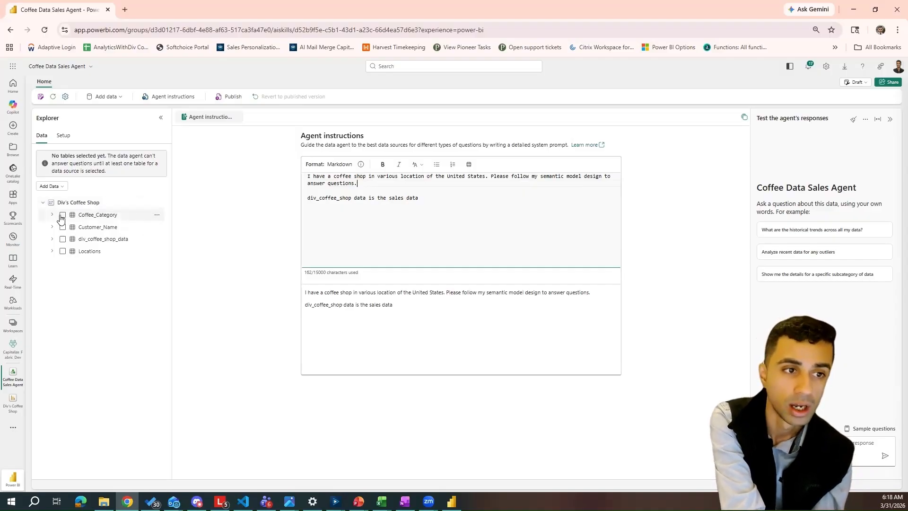
pyautogui.click(63, 196)
pyautogui.click(63, 208)
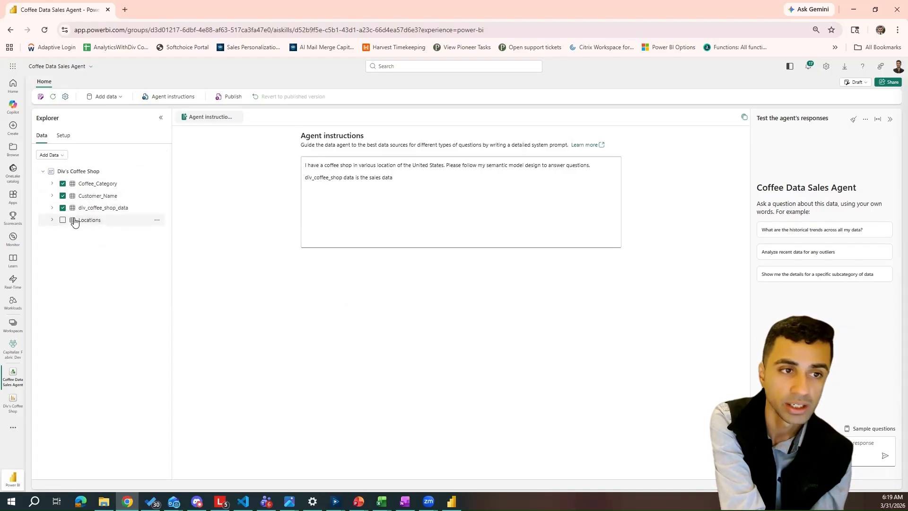
pyautogui.click(62, 220)
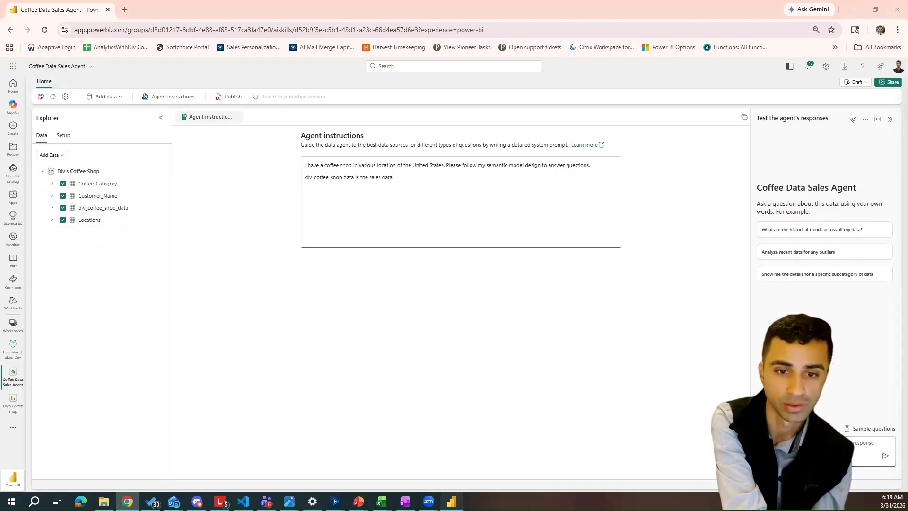
# Switch to Power BI Desktop, copy the full question about the top sales location from the report page, and return to the browser.
pyautogui.click(452, 502)
pyautogui.click(10, 90)
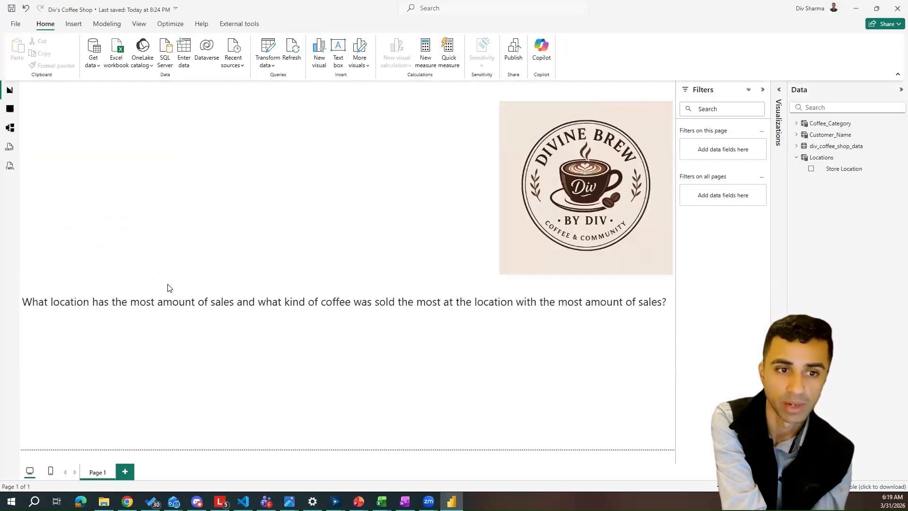
pyautogui.click(660, 303)
pyautogui.moveTo(660, 303); pyautogui.dragTo(563, 303)
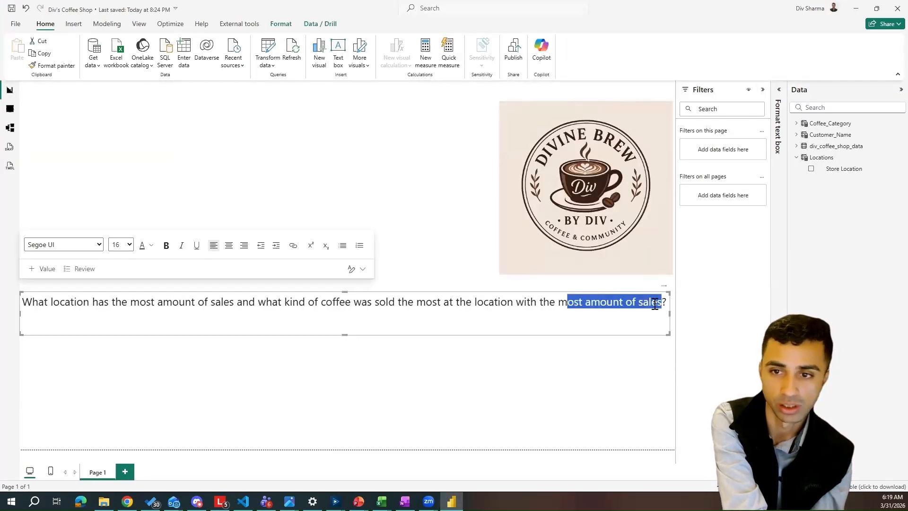
pyautogui.click(662, 303)
pyautogui.moveTo(662, 303); pyautogui.dragTo(513, 304)
pyautogui.moveTo(437, 307); pyautogui.dragTo(29, 307)
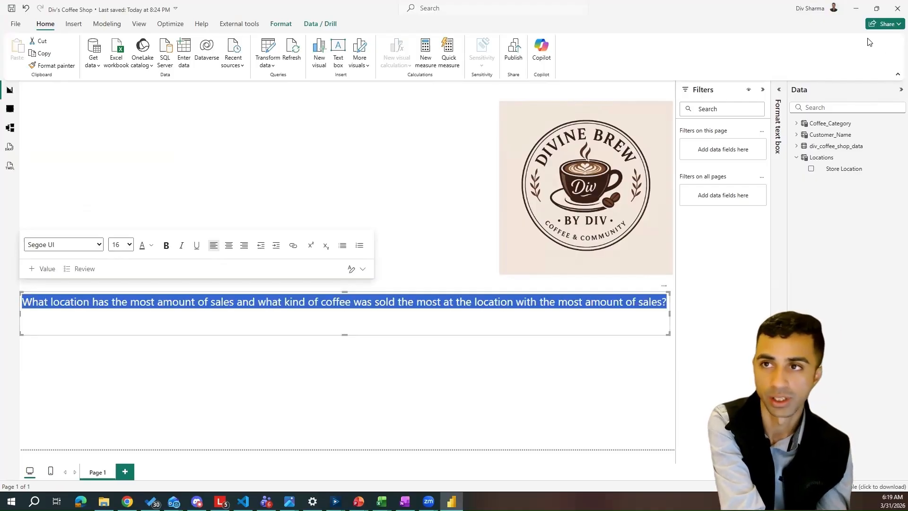
pyautogui.click(856, 8)
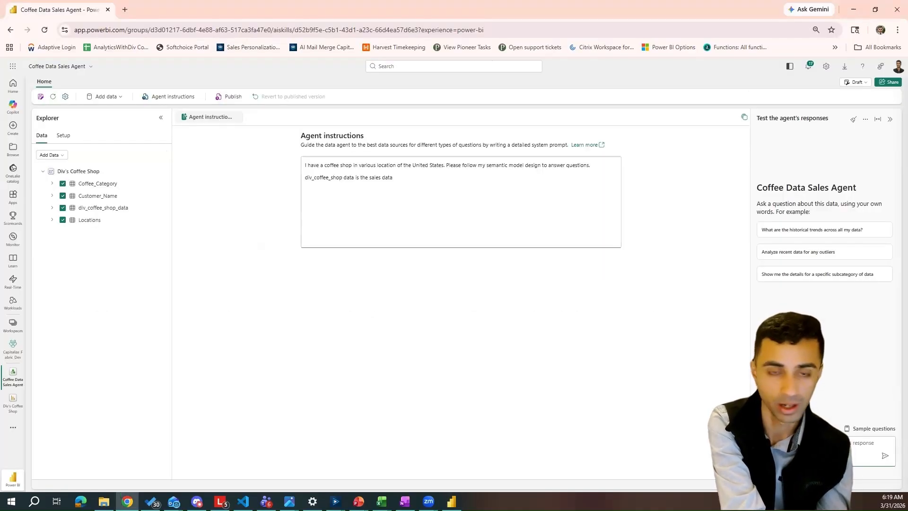
# Ask the agent the copied question about the location with the most sales and its most sold kind of coffee.
pyautogui.hotkey('ctrl', 'v')
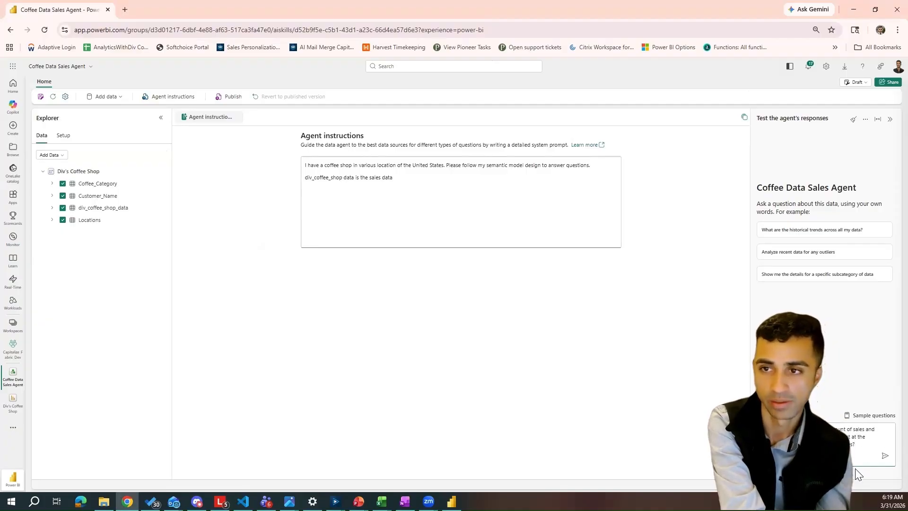
pyautogui.click(872, 416)
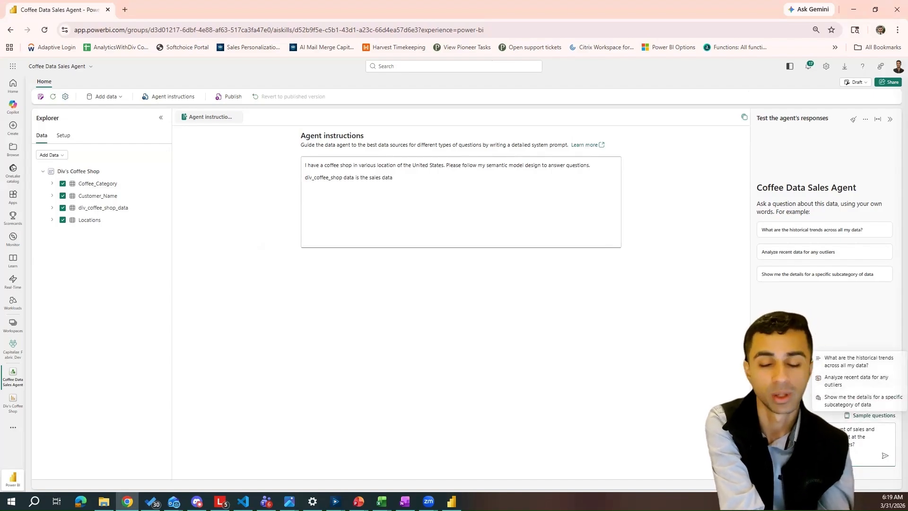
pyautogui.click(880, 440)
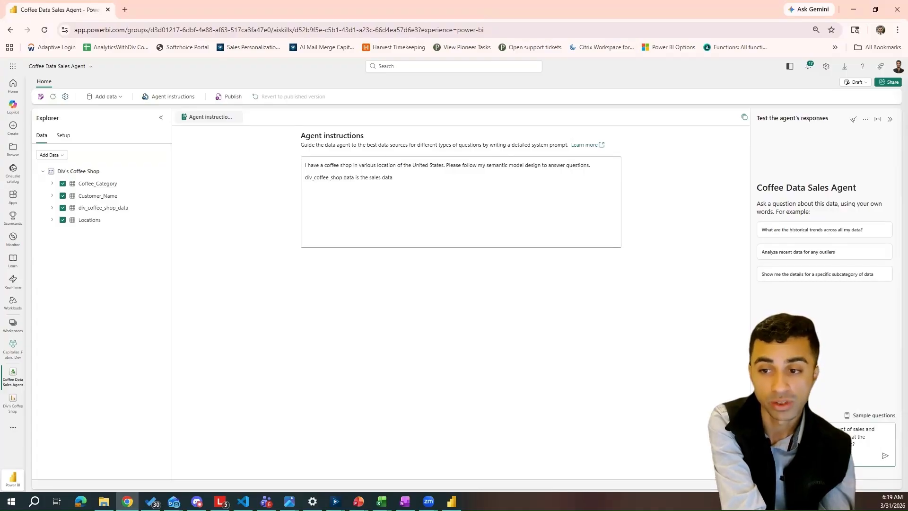
pyautogui.click(885, 456)
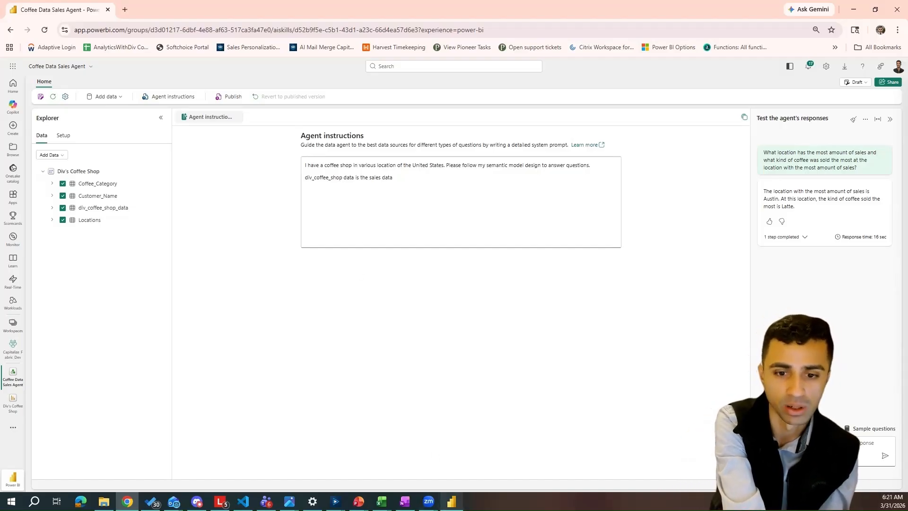
# Switch to Power BI Desktop and add a table visual with Store Location from Locations and the count of Customer Name from div_coffee_shop_data.
pyautogui.click(451, 502)
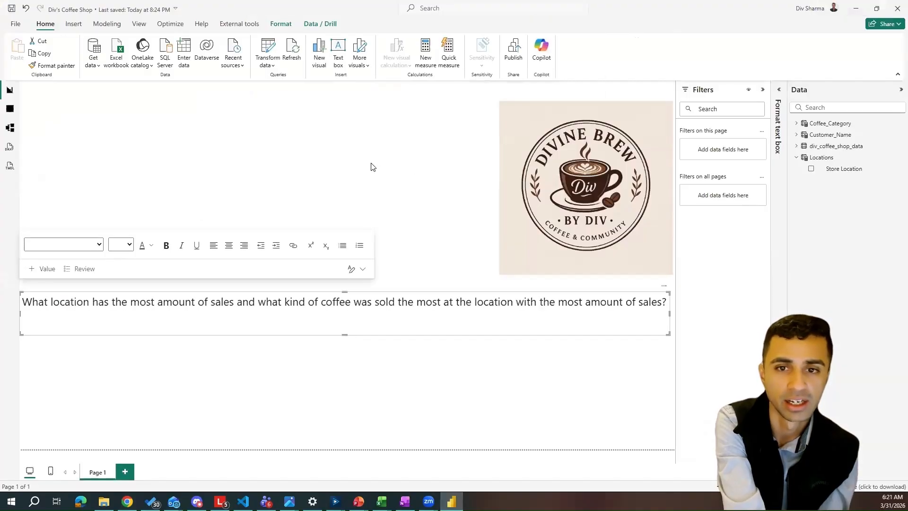
pyautogui.click(423, 137)
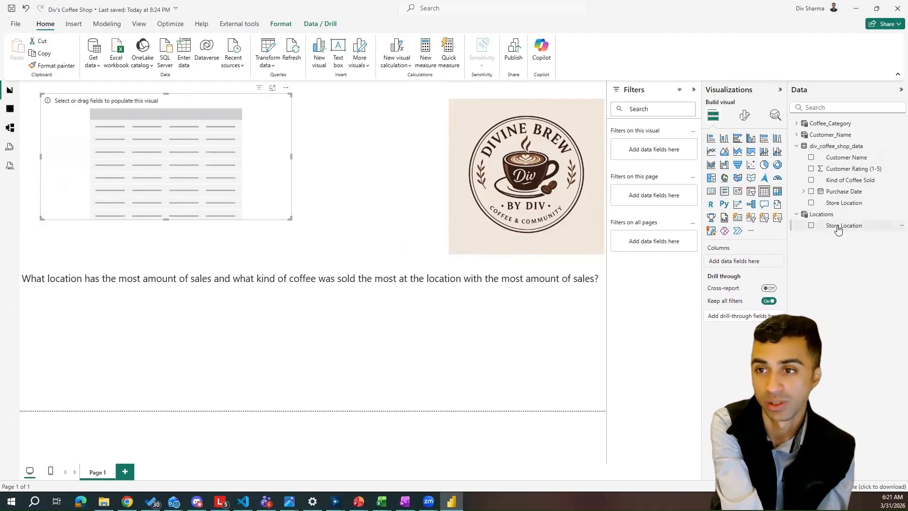
pyautogui.click(812, 226)
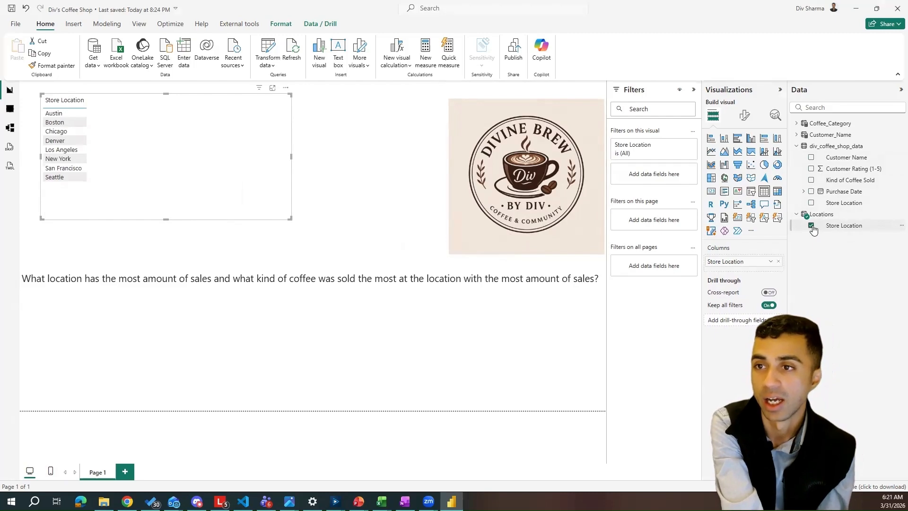
pyautogui.click(811, 158)
pyautogui.click(770, 274)
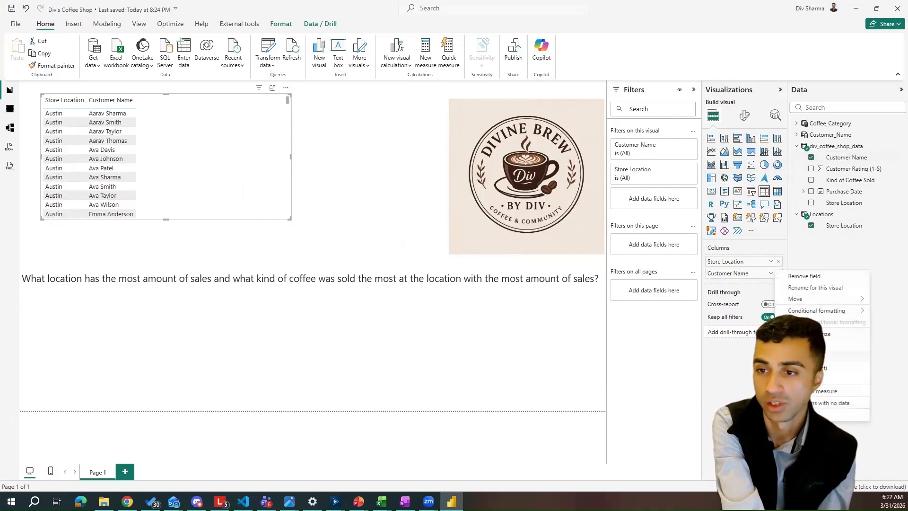
pyautogui.click(864, 378)
# Shrink the store location table visual and move it to the upper-left corner of the report page.
pyautogui.moveTo(270, 148); pyautogui.dragTo(318, 148)
pyautogui.moveTo(342, 224); pyautogui.dragTo(261, 221)
pyautogui.moveTo(242, 161); pyautogui.dragTo(195, 156)
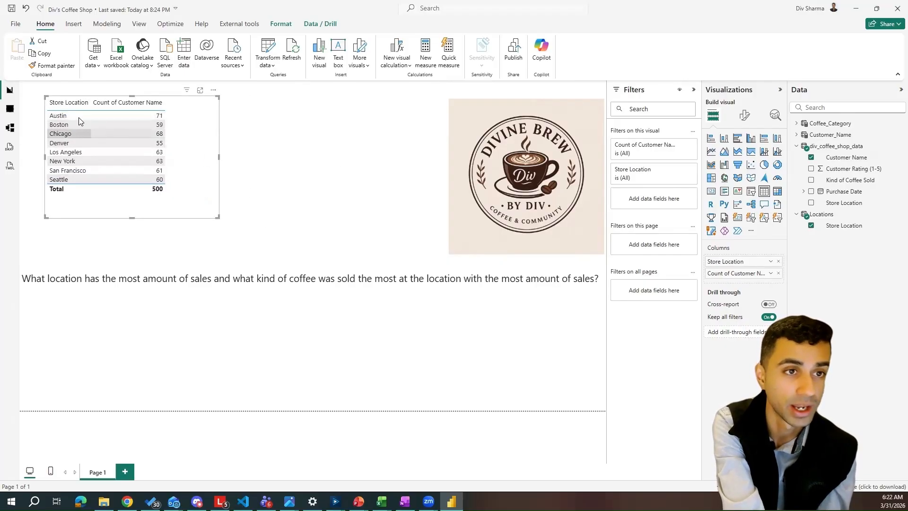
pyautogui.moveTo(185, 162); pyautogui.dragTo(161, 164)
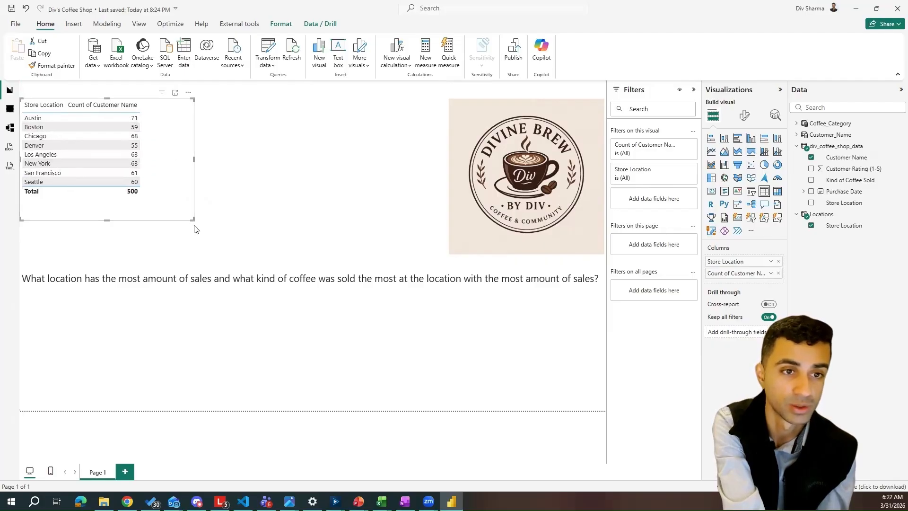
pyautogui.moveTo(192, 216); pyautogui.dragTo(165, 214)
pyautogui.click(249, 189)
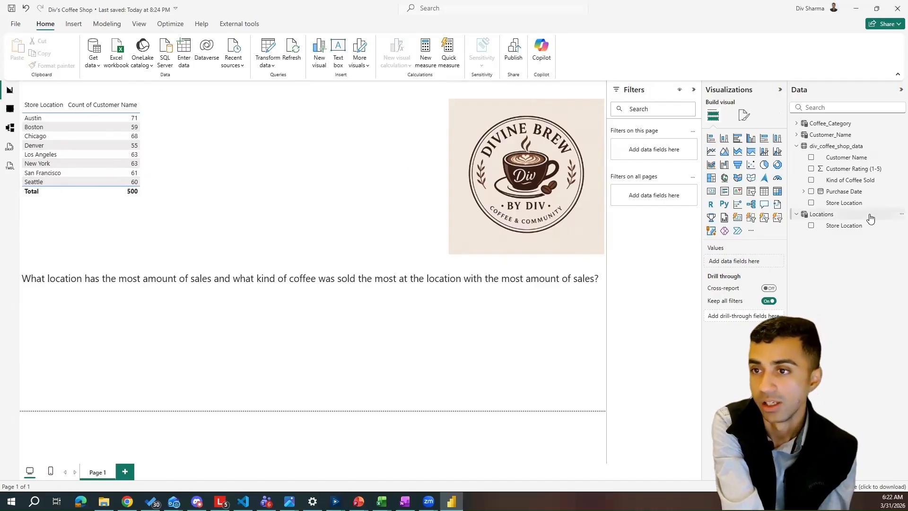
# Add a second table visual with Kind of Coffee Sold from Coffee_Category and the count of Customer Name.
pyautogui.click(796, 123)
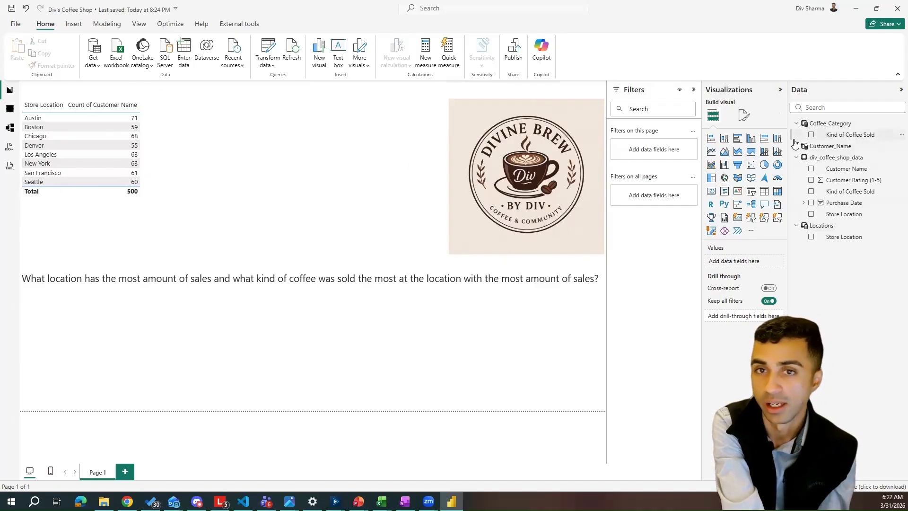
pyautogui.moveTo(794, 140); pyautogui.dragTo(385, 166)
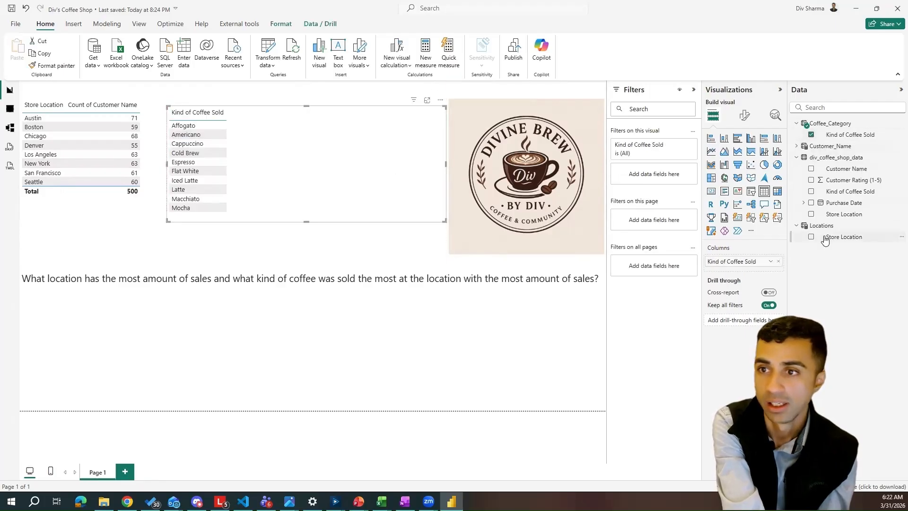
pyautogui.click(812, 168)
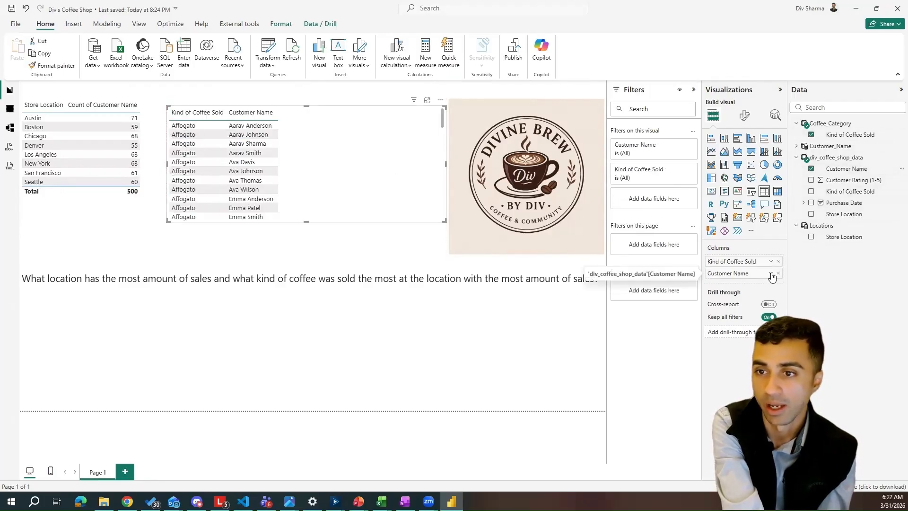
pyautogui.click(771, 274)
pyautogui.click(832, 379)
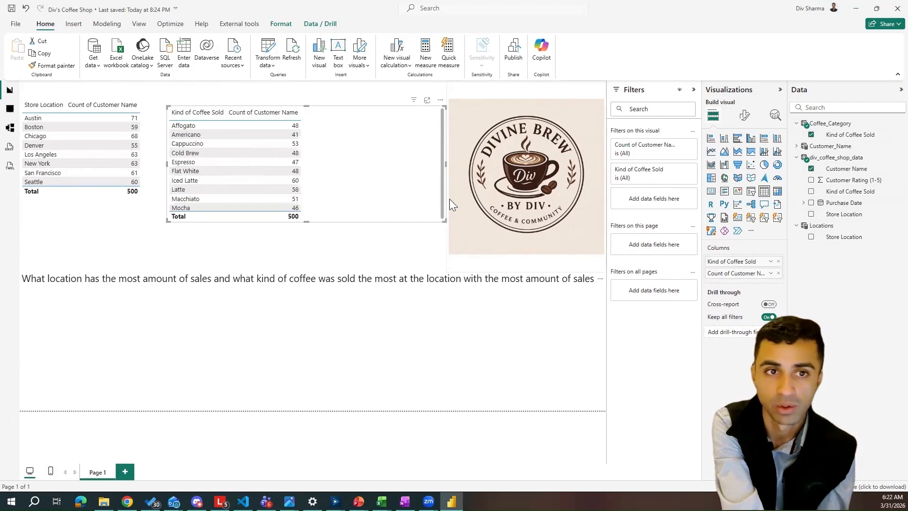
# Narrow the coffee kinds table visual and place it between the store location table and the logo.
pyautogui.moveTo(449, 199); pyautogui.dragTo(439, 198)
pyautogui.moveTo(434, 164); pyautogui.dragTo(344, 179)
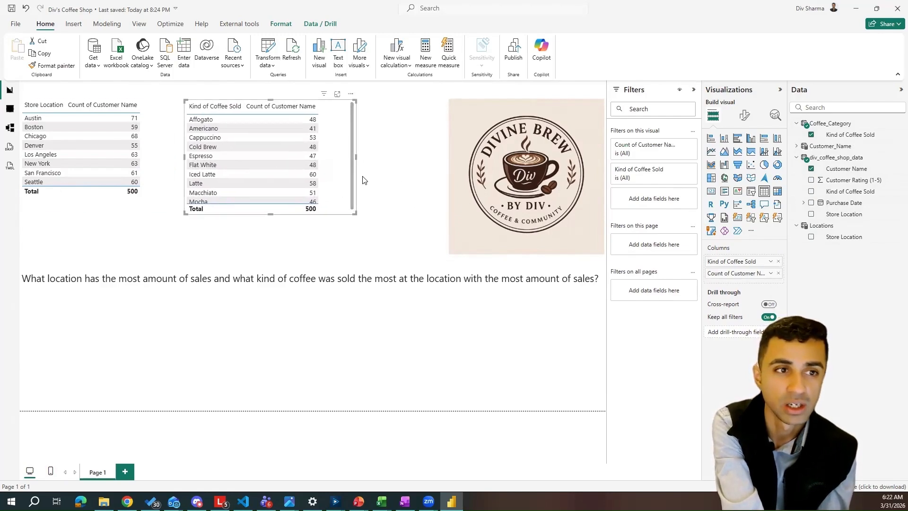
pyautogui.click(402, 177)
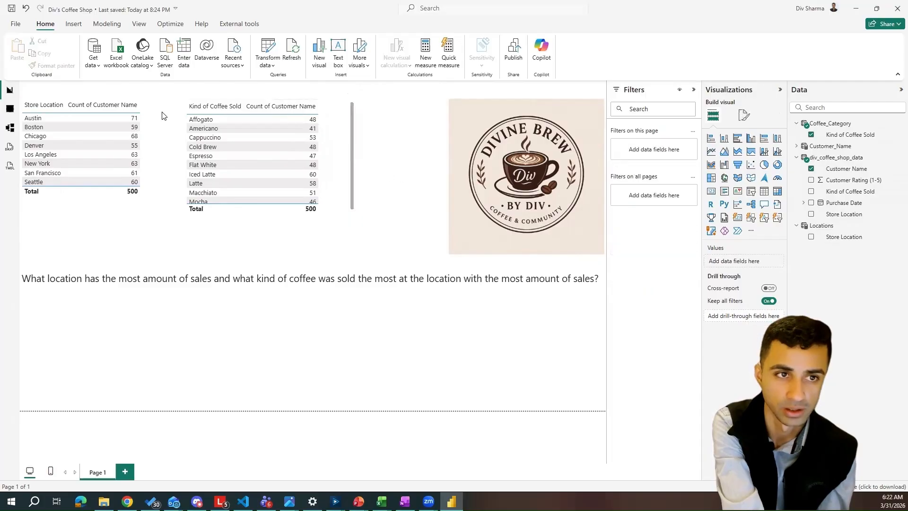
# Filter the coffee kinds by Austin, sort them by customer count in descending order, and return to the browser.
pyautogui.click(34, 122)
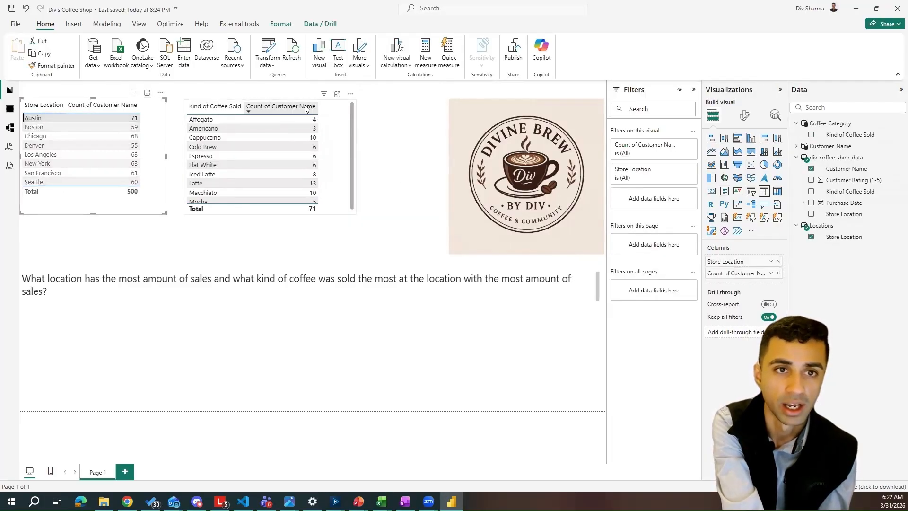
pyautogui.click(305, 111)
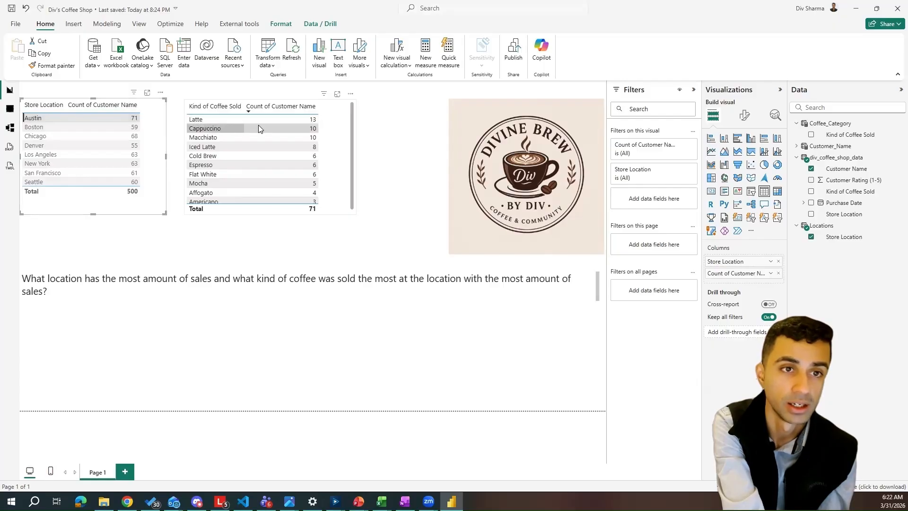
pyautogui.click(127, 501)
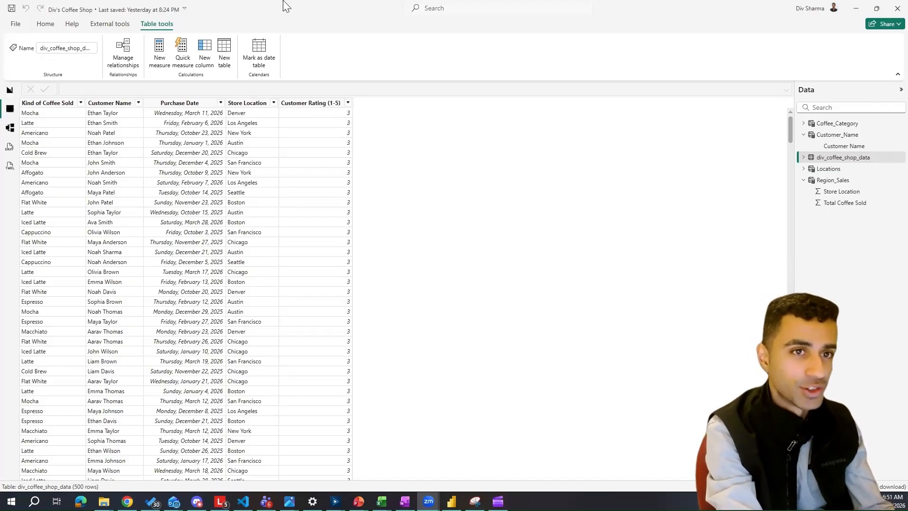
# Create a new calculated table in Power BI Desktop, then open the Clock stopwatch and start it.
pyautogui.click(223, 55)
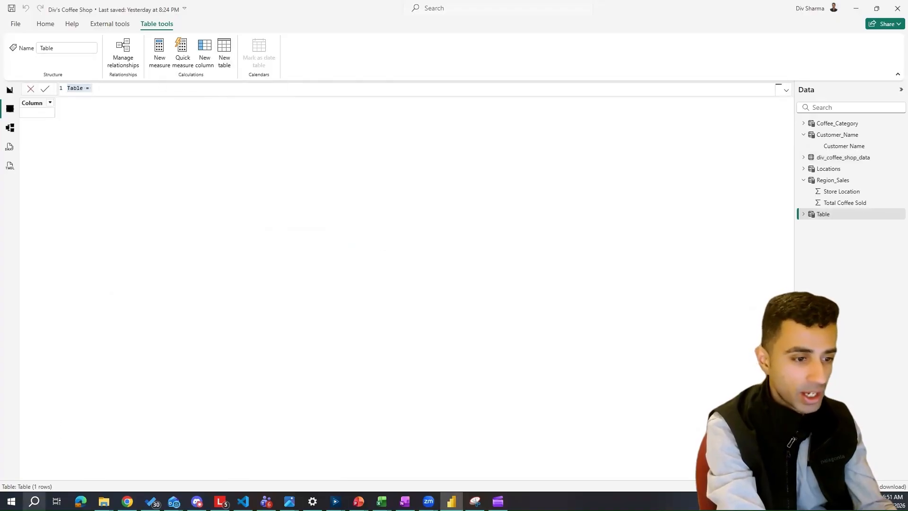
pyautogui.press('super')
pyautogui.write('Timer')
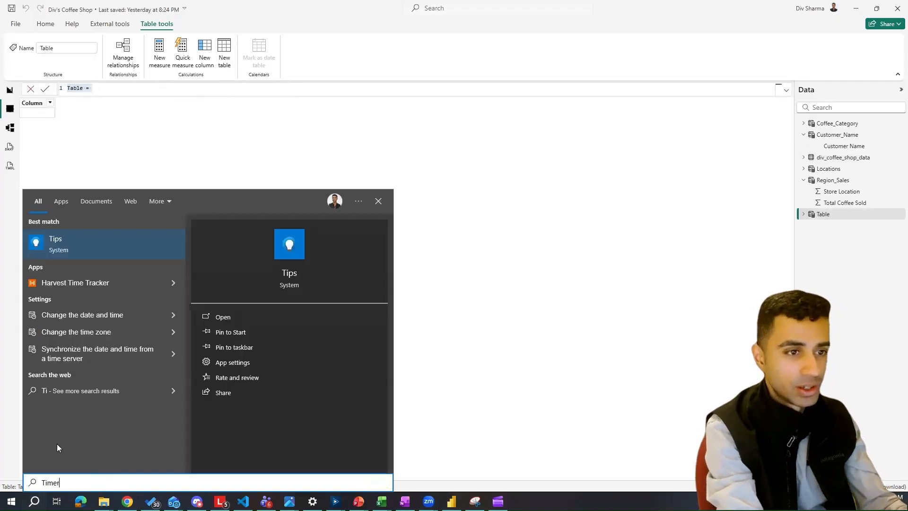
pyautogui.press('Return')
pyautogui.click(639, 171)
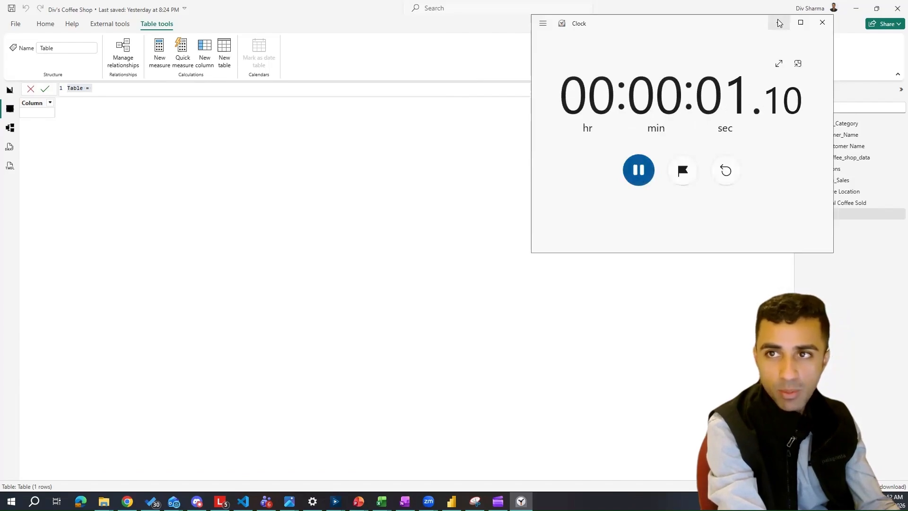
# Replace the default table name in the formula with "Total Sales Per Location=" and leave an empty second line below it.
pyautogui.click(238, 90)
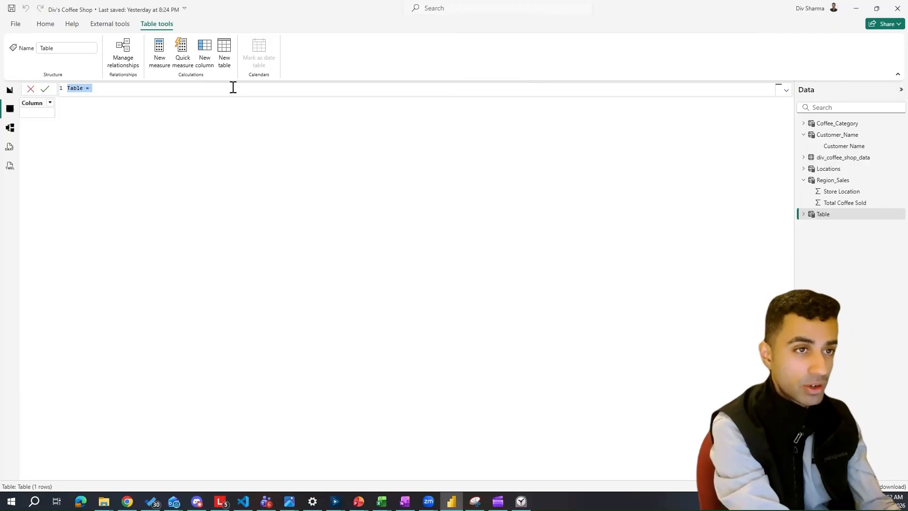
pyautogui.press('BackSpace')
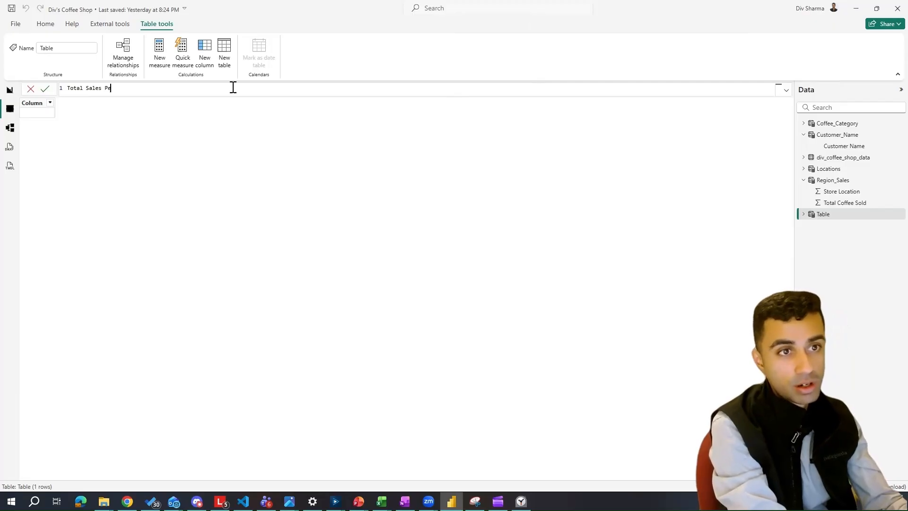
pyautogui.write('Total Sales Per Location=')
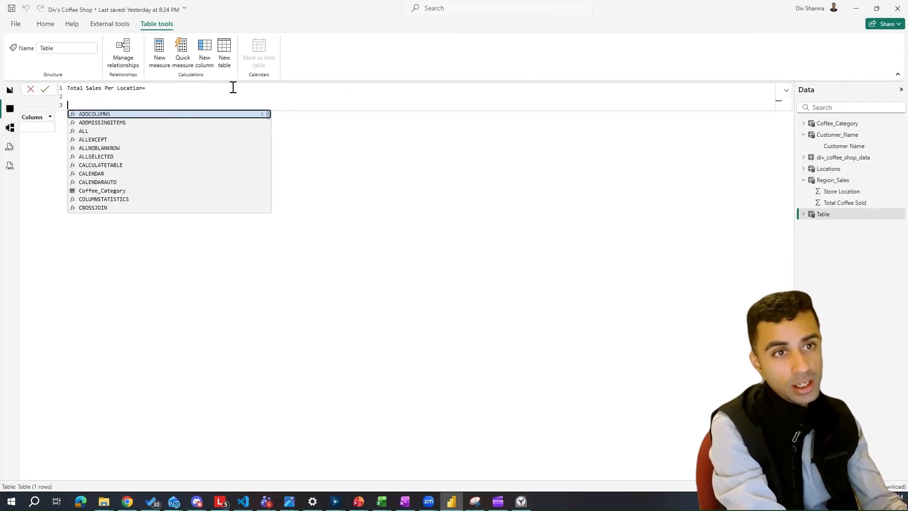
pyautogui.hotkey('shift', 'Return')
pyautogui.hotkey('shift', 'Return')
# On the third line, start a SUMMARIZE of div_coffee_shop_data grouped by div_coffee_shop_data[Store Location].
pyautogui.write('SUMMARIZE(')
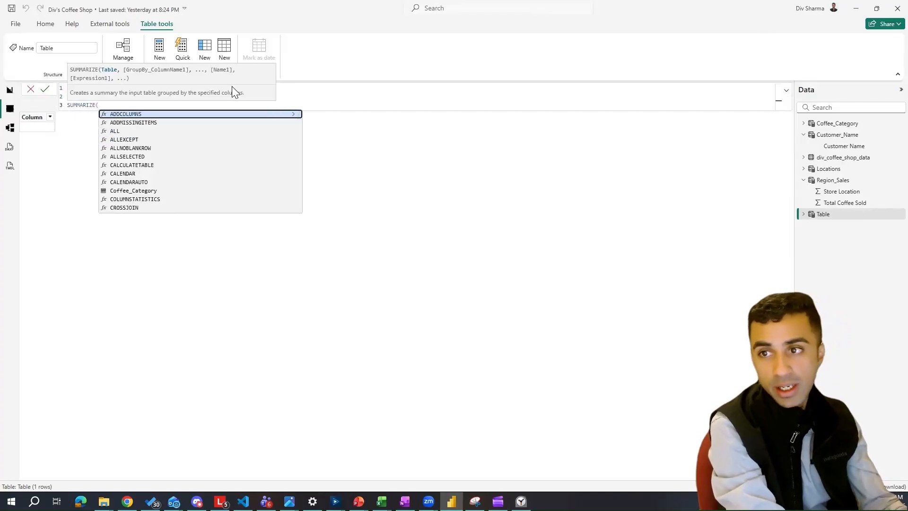
pyautogui.write('div')
pyautogui.press('Tab')
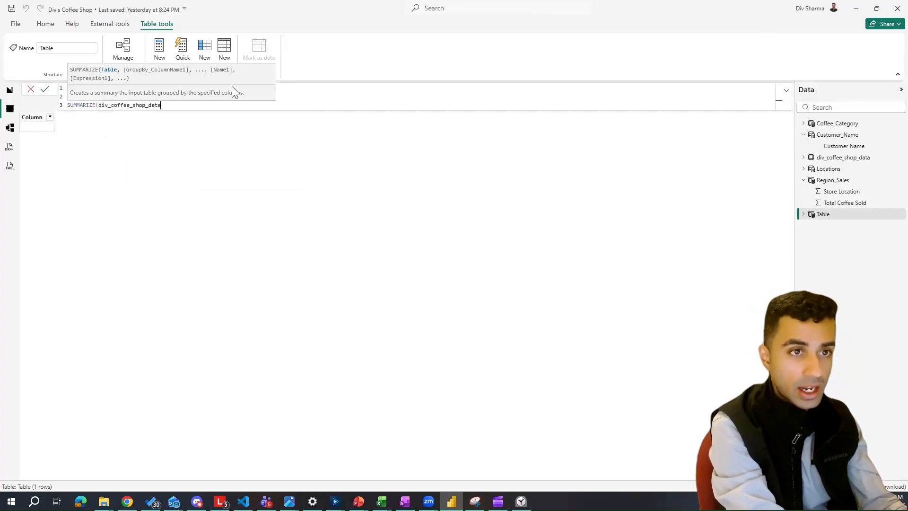
pyautogui.write(',')
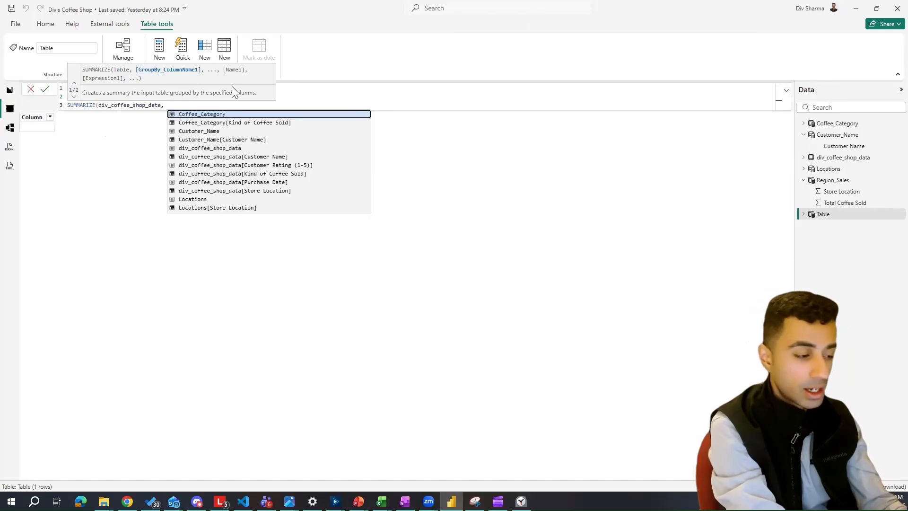
pyautogui.write(' div_coffee_shop_data[Store Location] ')
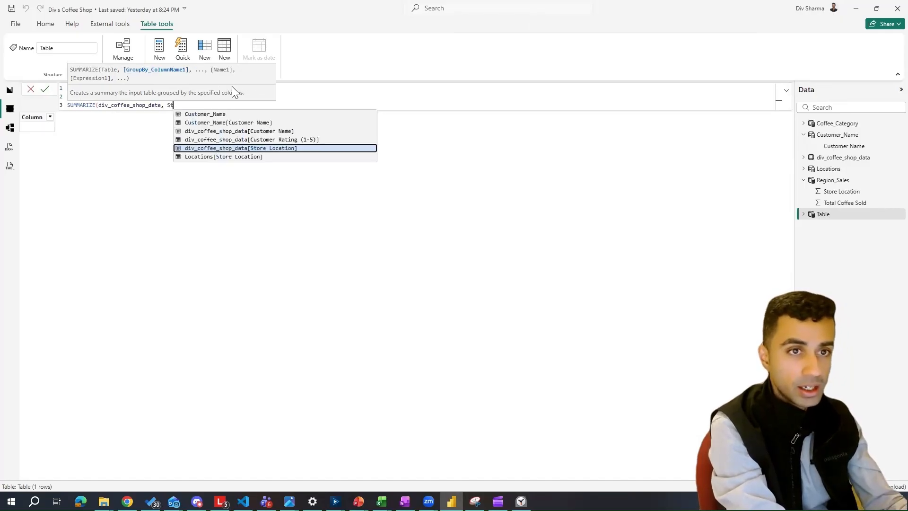
pyautogui.write(', ')
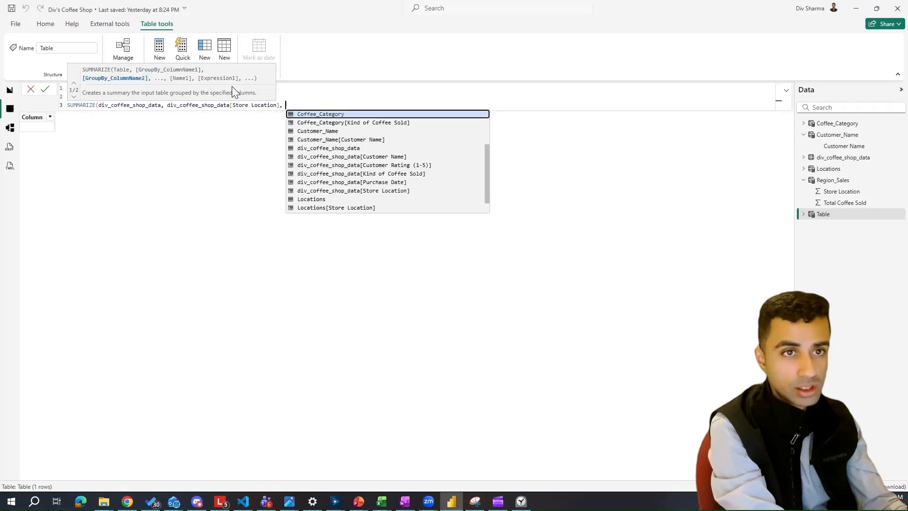
# Name the summarized column "Total Coffee Sold" in the SUMMARIZE expression.
pyautogui.write('"Total ')
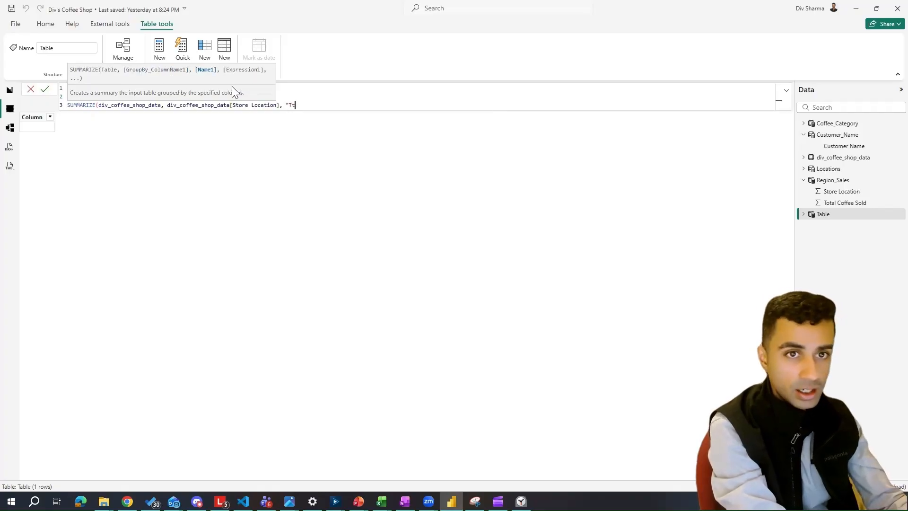
pyautogui.write('Coff')
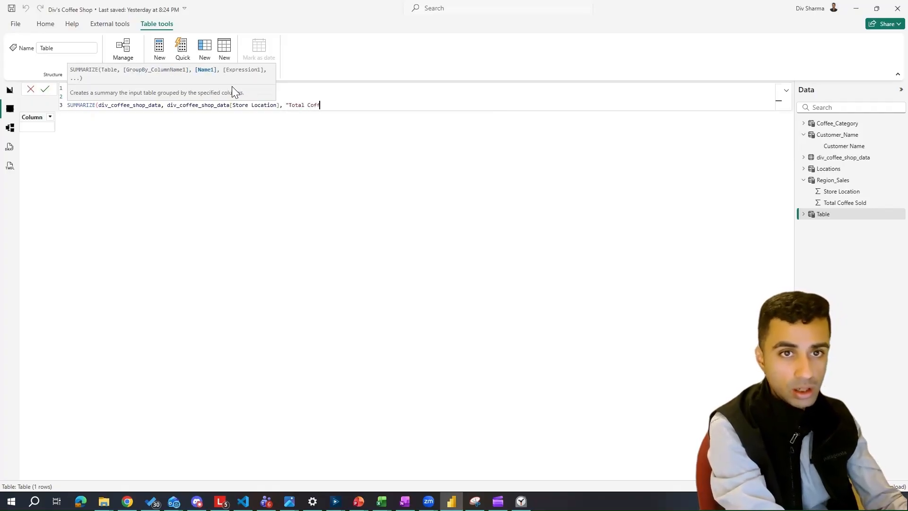
pyautogui.write('ee Sold",')
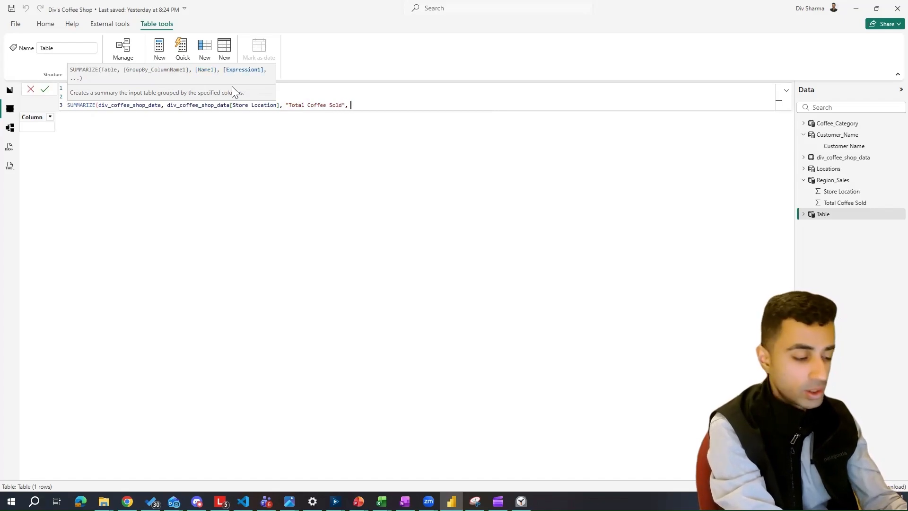
pyautogui.write(' SUM(')
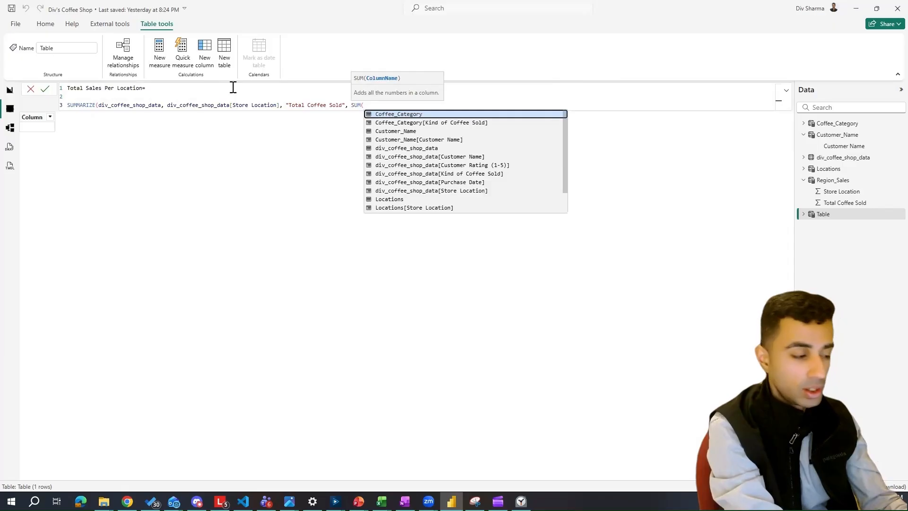
pyautogui.press('BackSpace')
pyautogui.press('BackSpace')
pyautogui.press('BackSpace')
pyautogui.press('BackSpace')
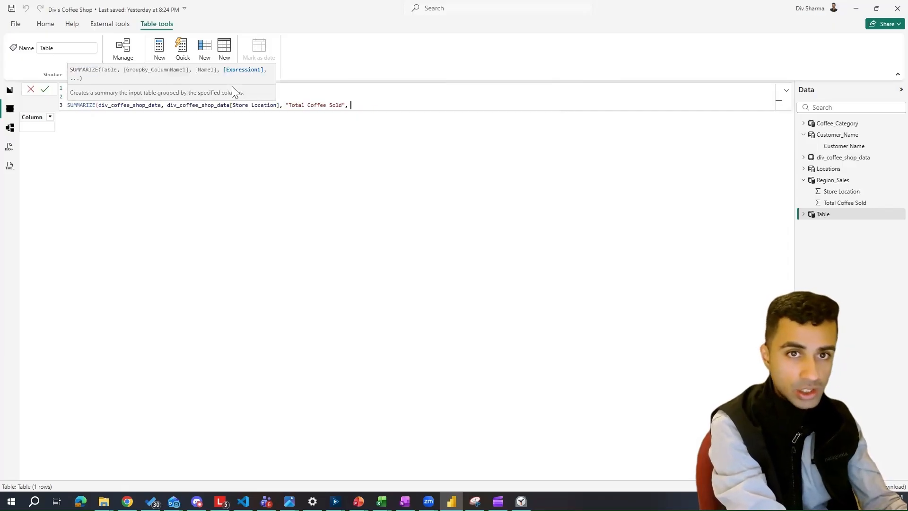
# Define the Total Coffee Sold expression as COUNT(div_coffee_shop_data[Customer Name]).
pyautogui.write('COUNT(c')
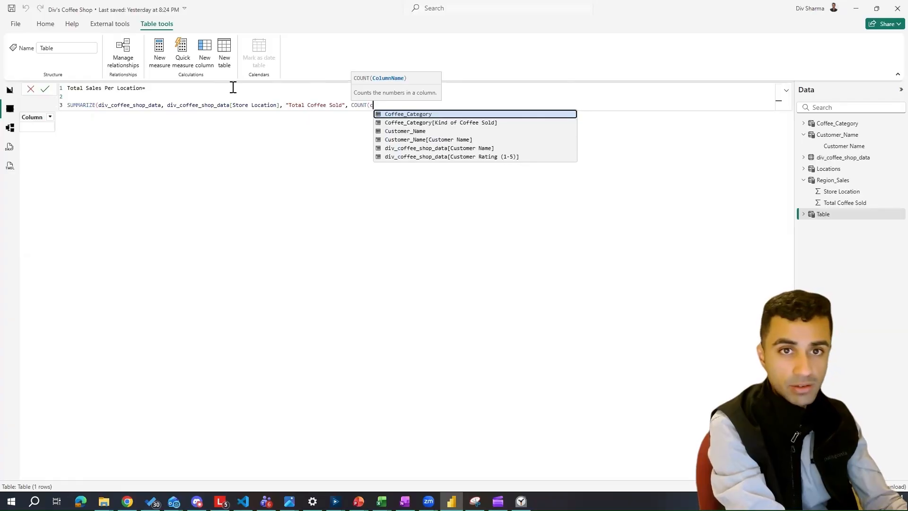
pyautogui.press('BackSpace')
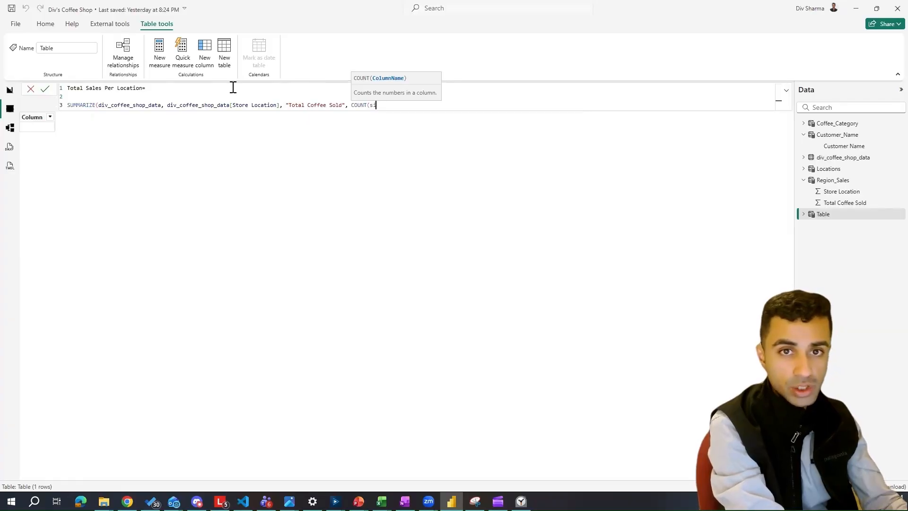
pyautogui.write('div')
pyautogui.press('Down')
pyautogui.press('Down')
pyautogui.press('Down')
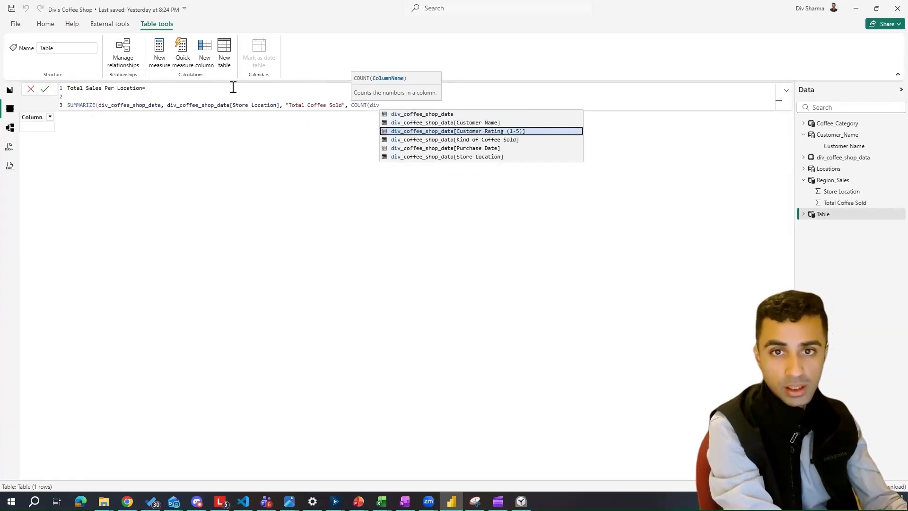
pyautogui.press('Up')
pyautogui.press('Up')
pyautogui.press('Tab')
pyautogui.write(')')
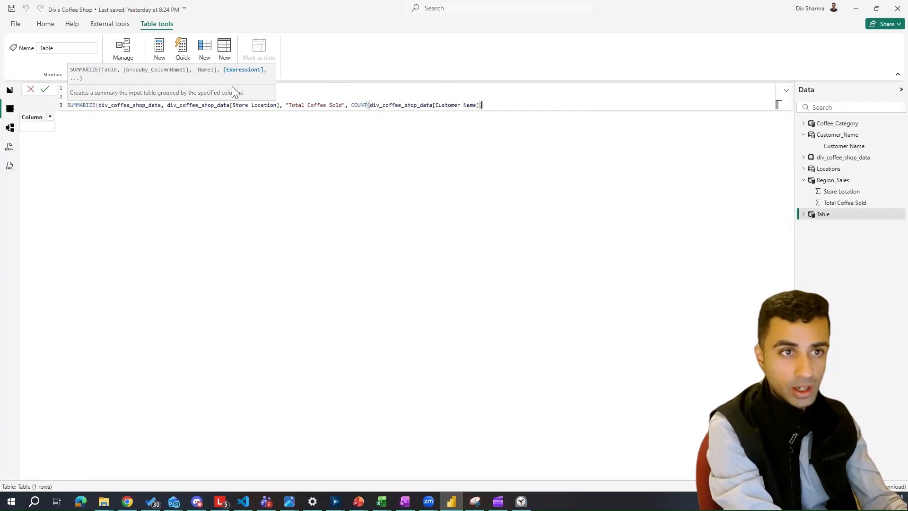
# Insert "TOPN(1," on the empty second line, ahead of the SUMMARIZE expression.
pyautogui.click(233, 88)
pyautogui.write('TOPN(')
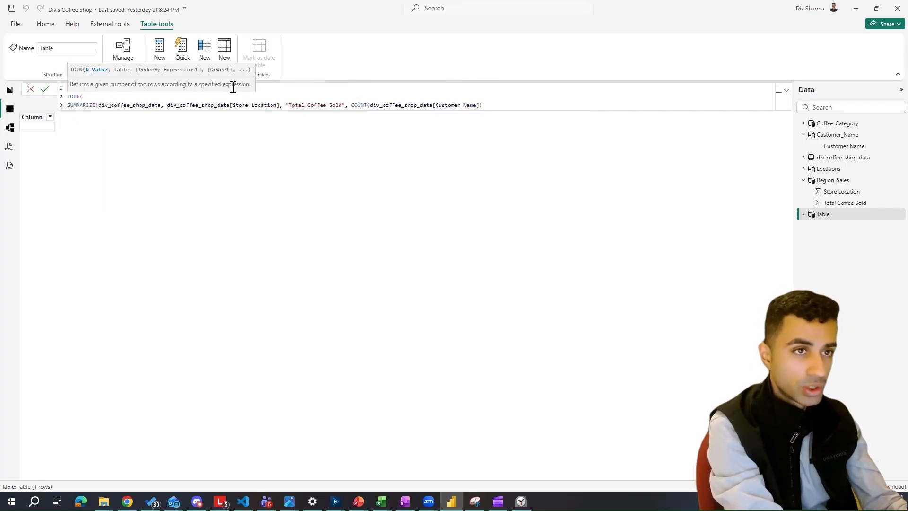
pyautogui.write('1,')
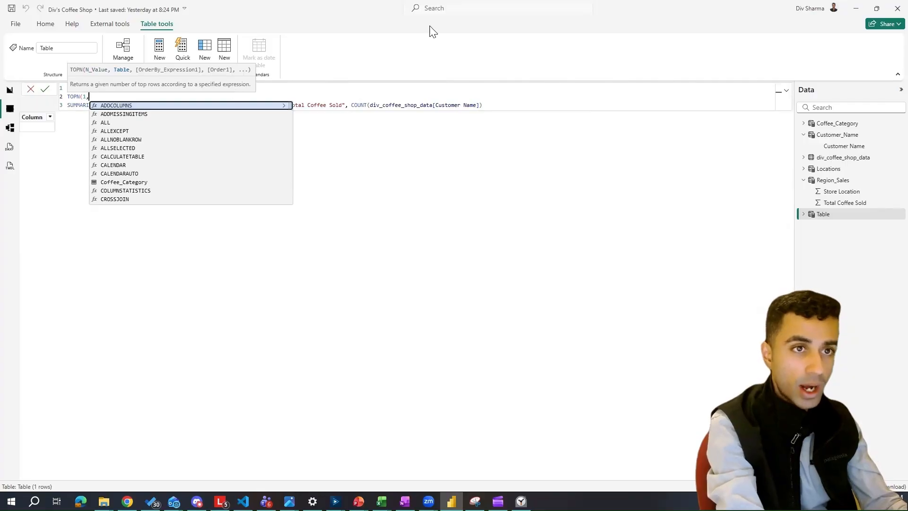
# Close the SUMMARIZE, order the TOPN by [Total Coffee Sold] with DESC, and commit the table formula.
pyautogui.click(512, 101)
pyautogui.write(',')
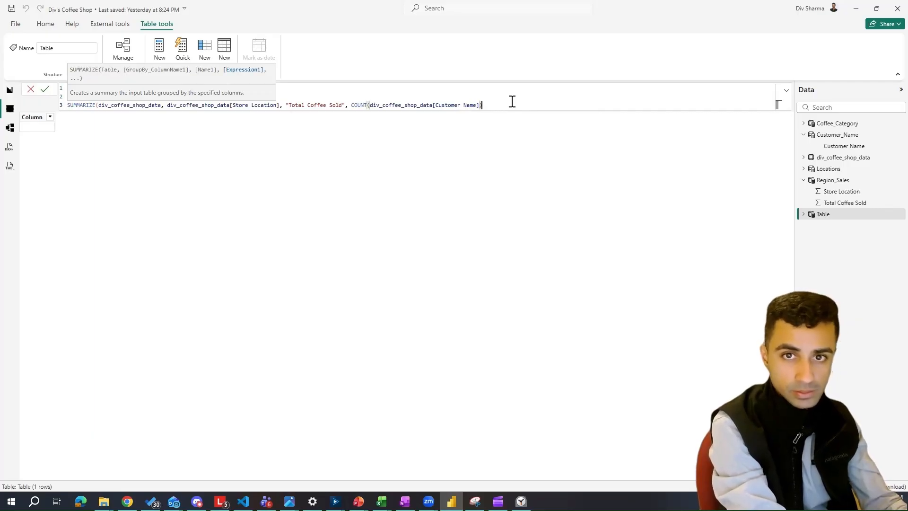
pyautogui.press('BackSpace')
pyautogui.press('BackSpace')
pyautogui.write('),')
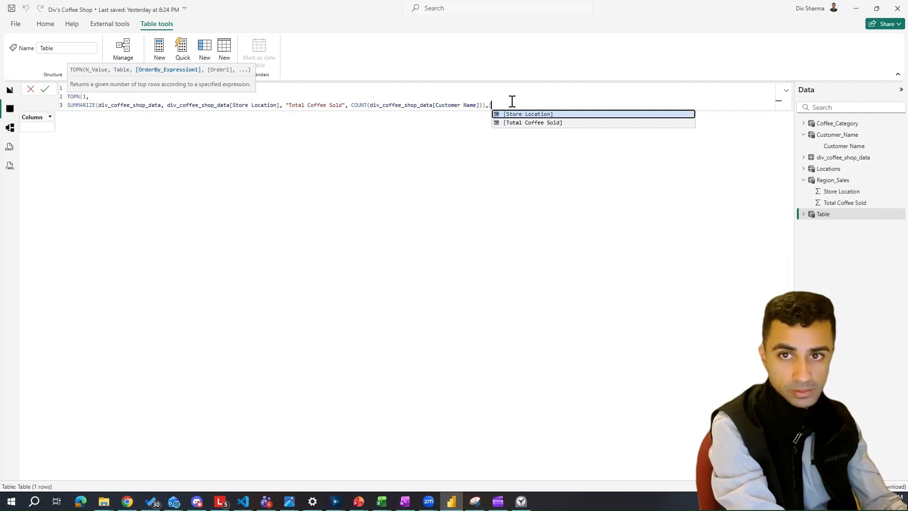
pyautogui.press('Down')
pyautogui.press('Tab')
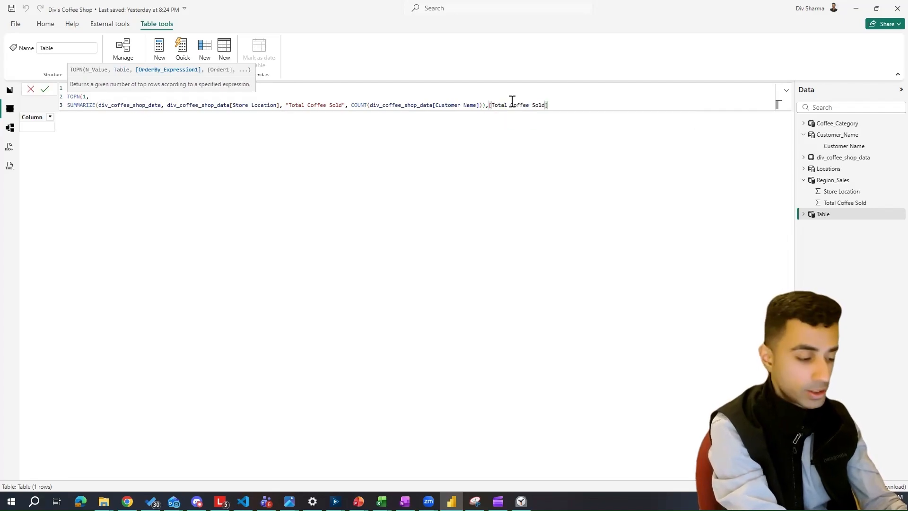
pyautogui.write(', DESC')
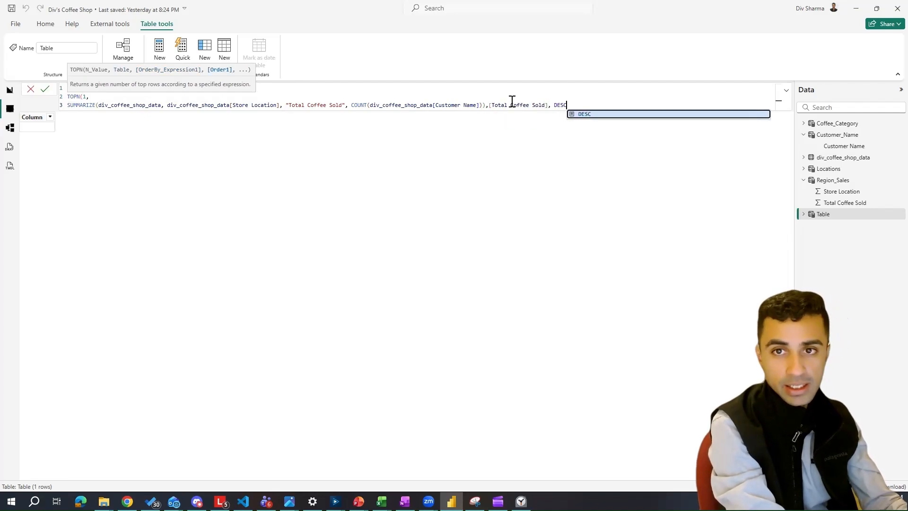
pyautogui.write(')')
pyautogui.press('Return')
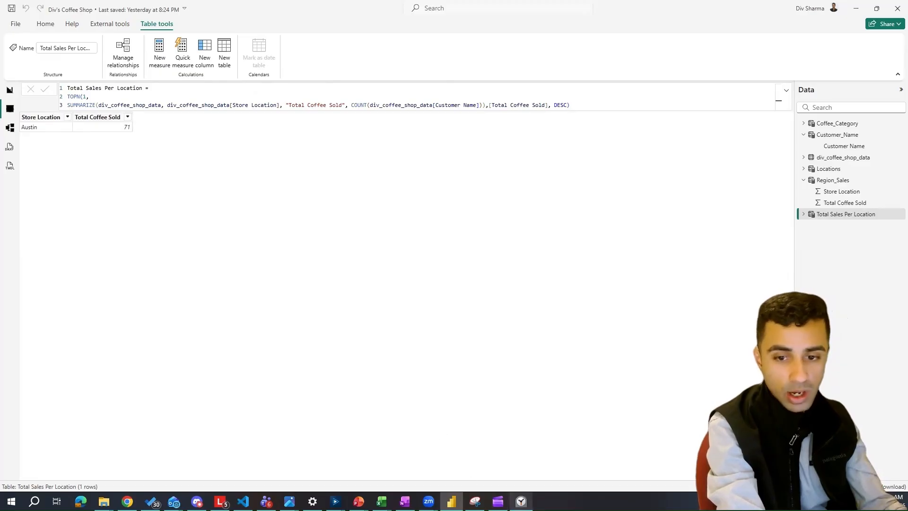
# Switch to the Clock stopwatch and pause it.
pyautogui.click(521, 500)
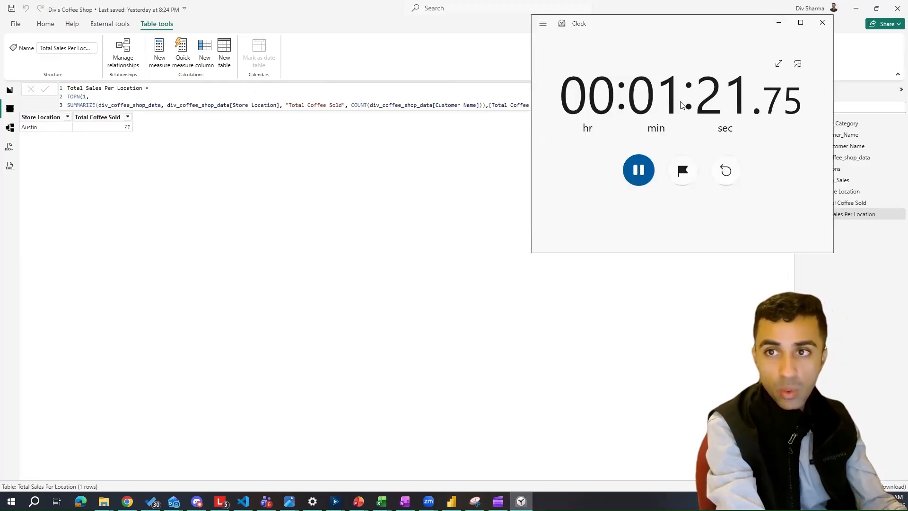
pyautogui.click(639, 170)
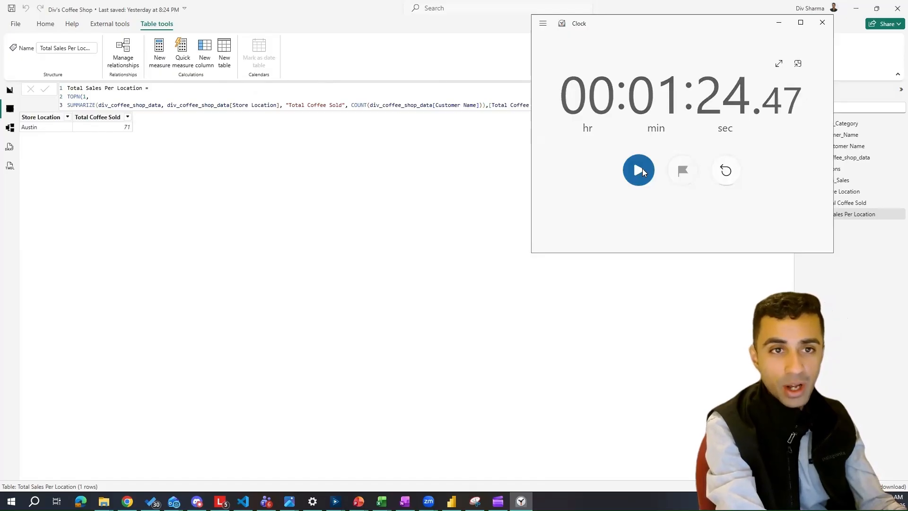